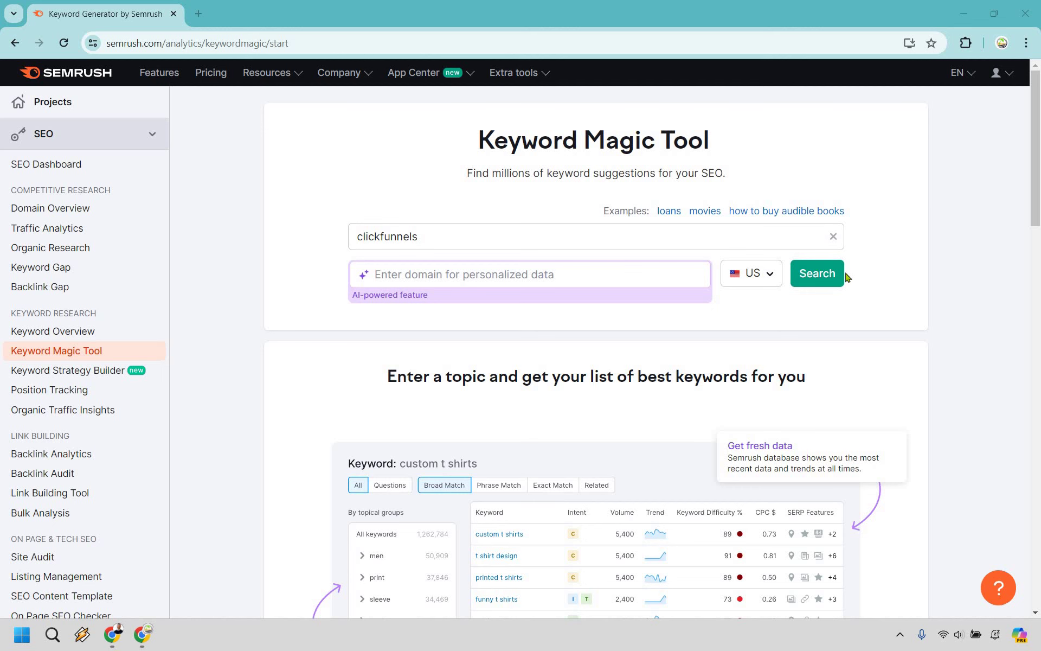
# - Run the US keyword search for clickfunnels, set the match type to All Keywords and view the advanced filter options
pyautogui.click(822, 276)
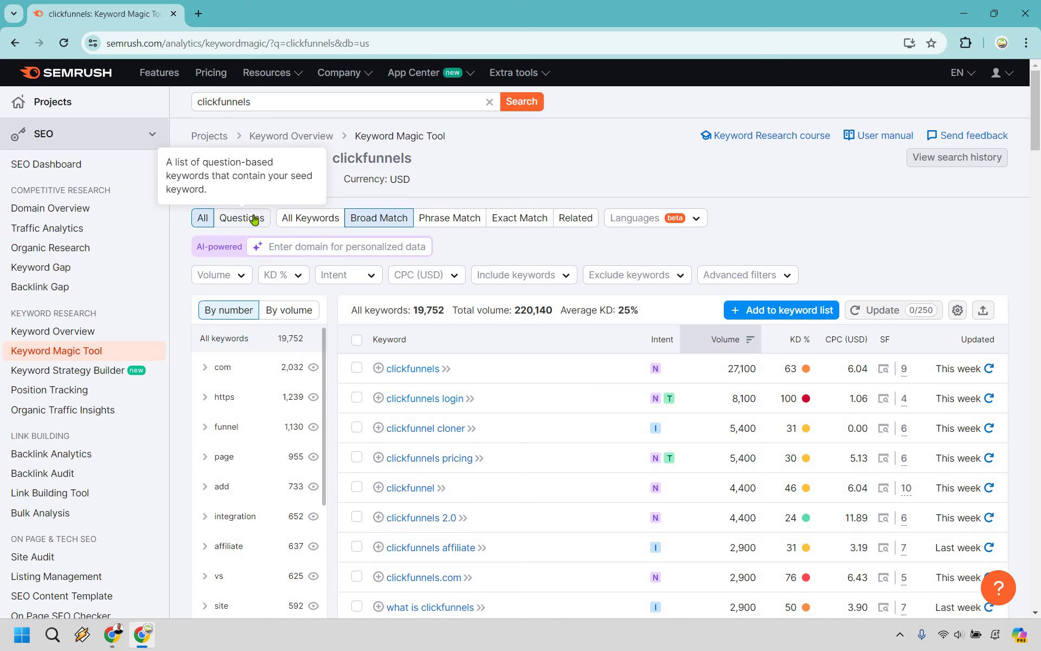
pyautogui.click(310, 217)
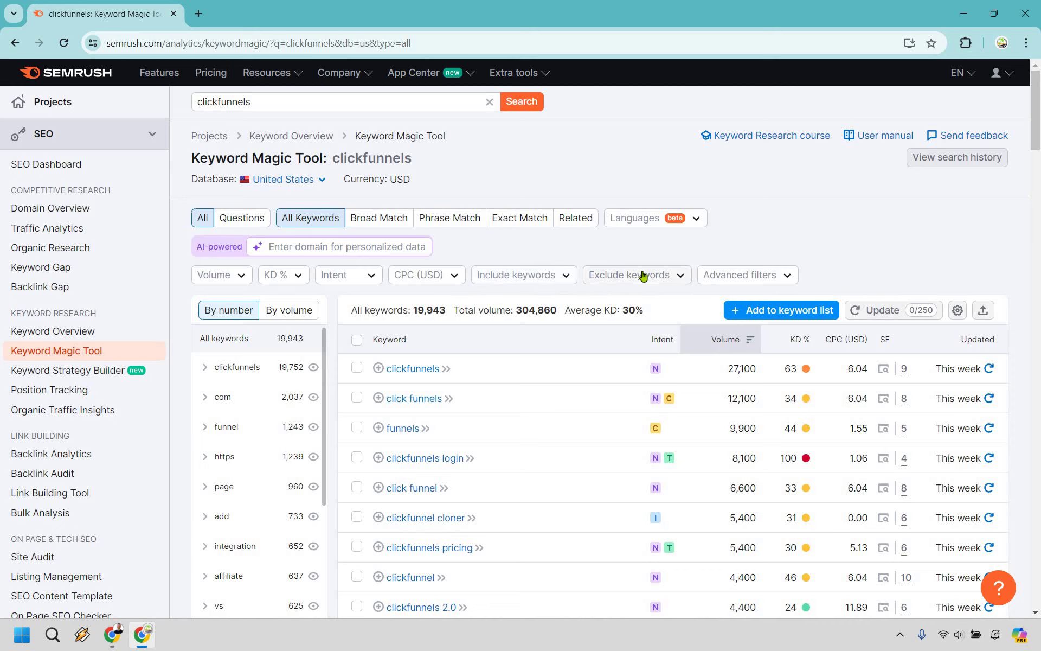
pyautogui.click(749, 276)
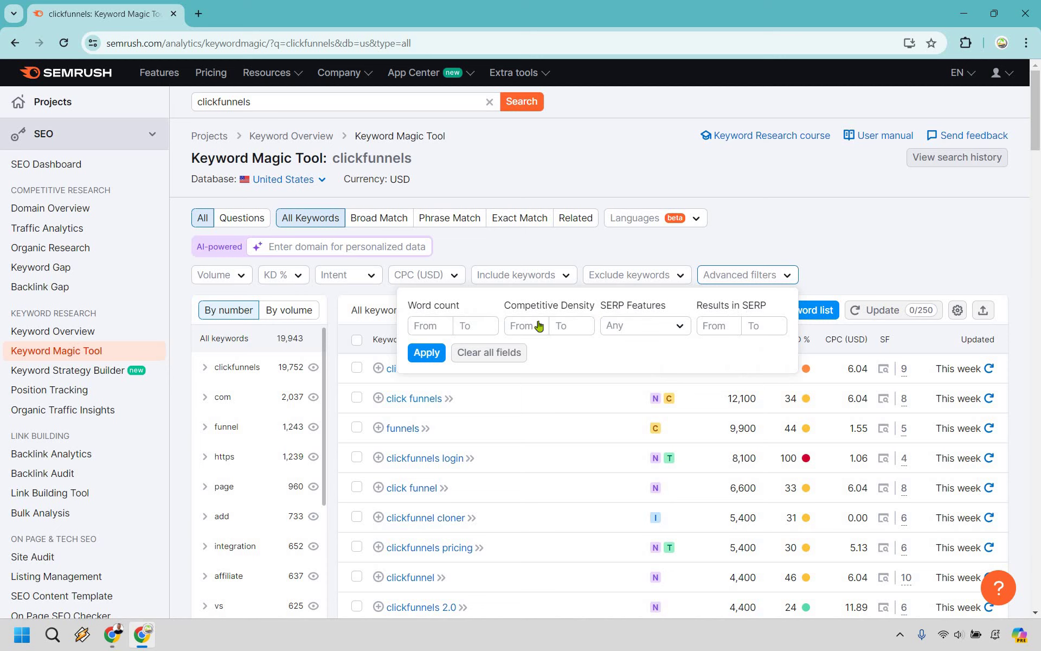
pyautogui.click(904, 239)
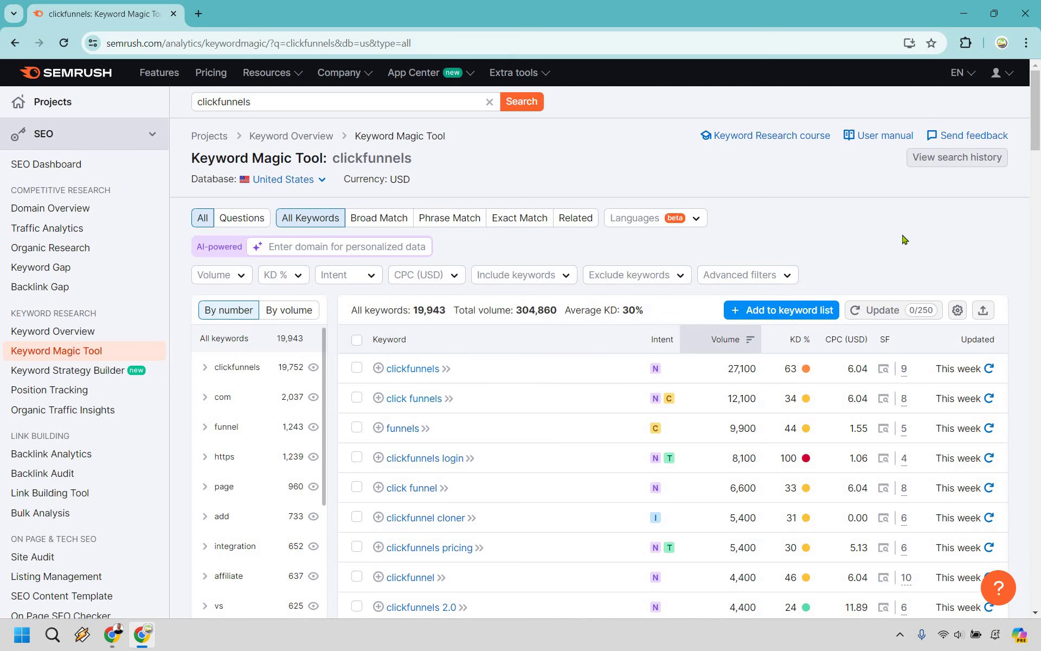
# - Limit the keyword list to questions and sort it by keyword difficulty from lowest to highest
pyautogui.click(247, 223)
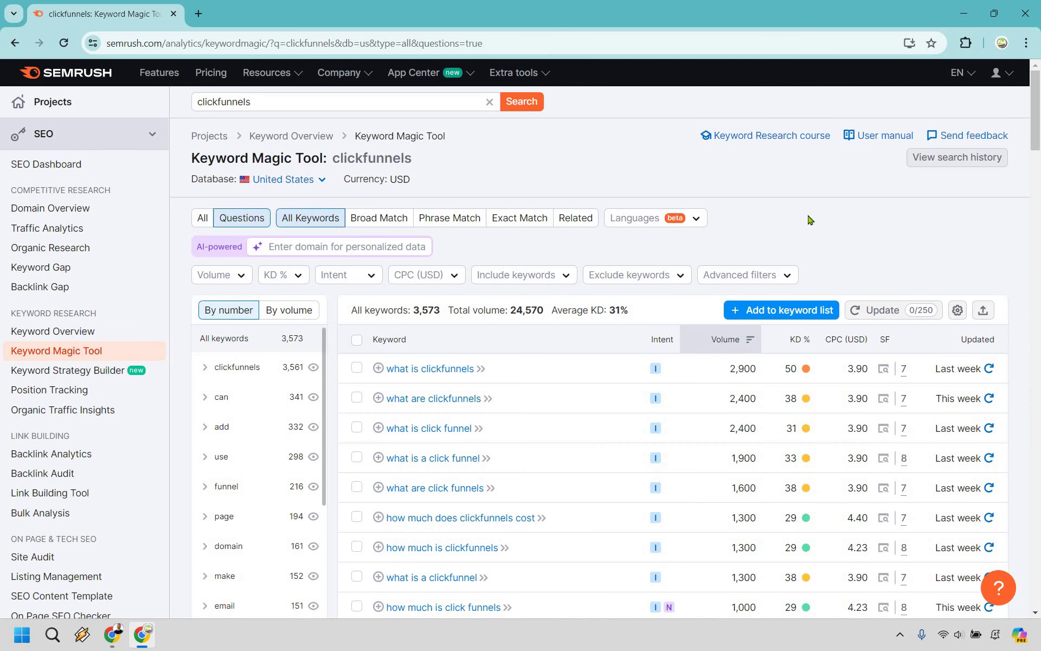
pyautogui.scroll(-1, 394, 404)
pyautogui.scroll(-2, 393, 404)
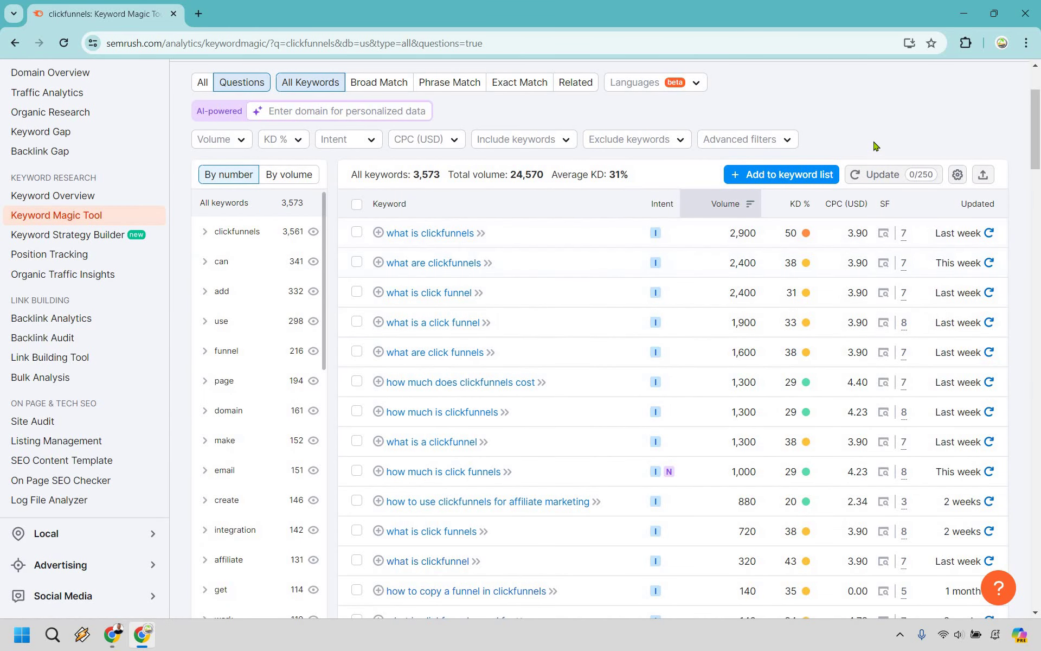
pyautogui.scroll(1, 874, 145)
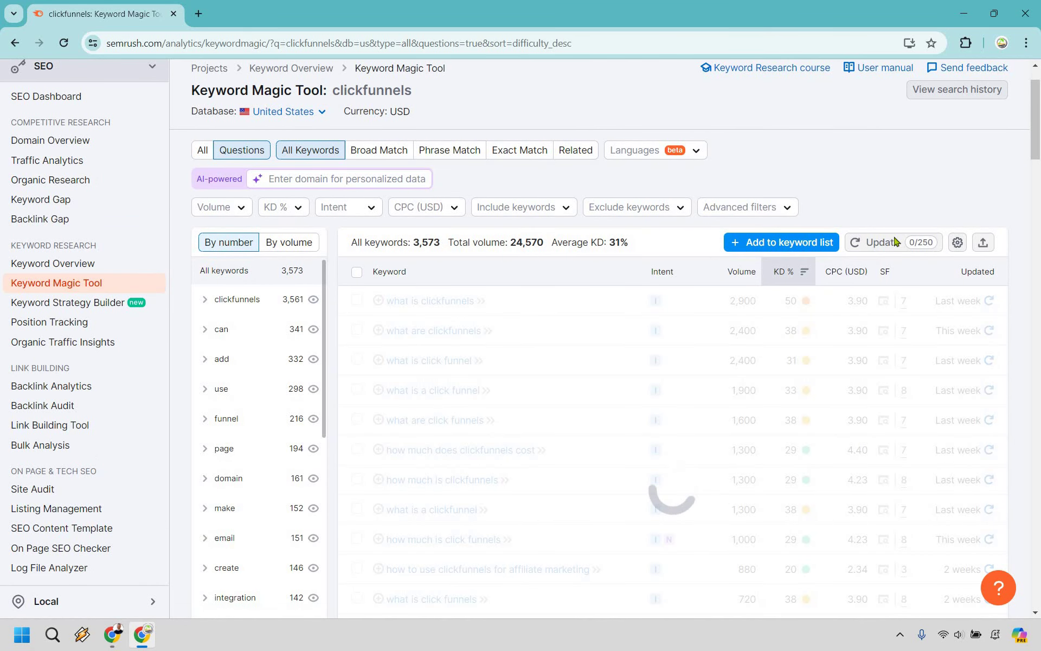
pyautogui.scroll(1, 647, 389)
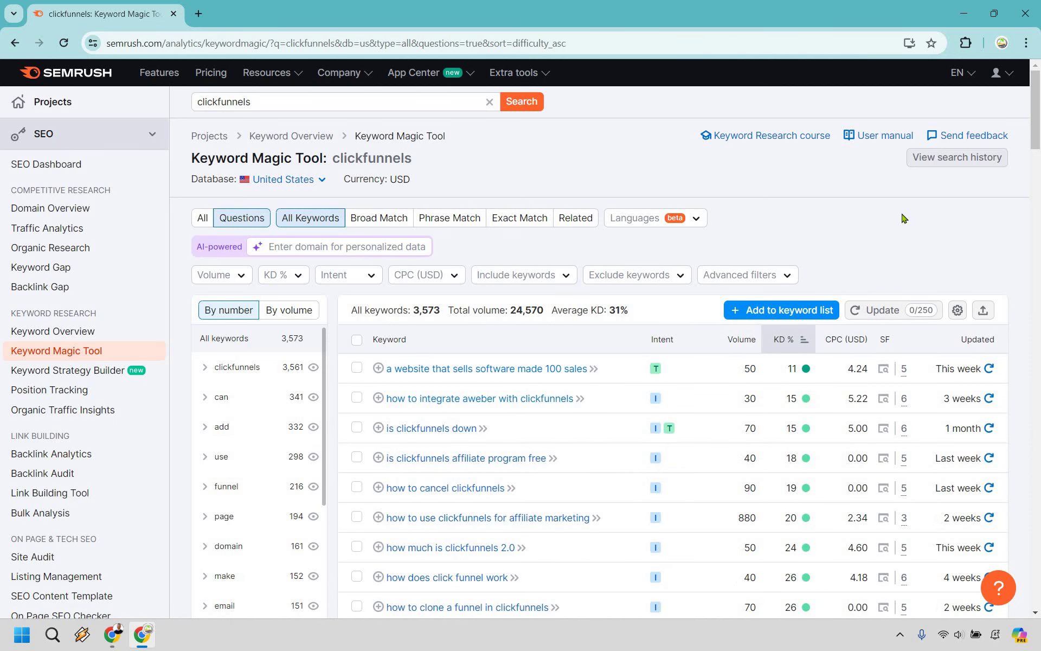
# - Look through the low-difficulty questions and search Google for "how to cancel clickfunnels"
pyautogui.scroll(-1, 624, 239)
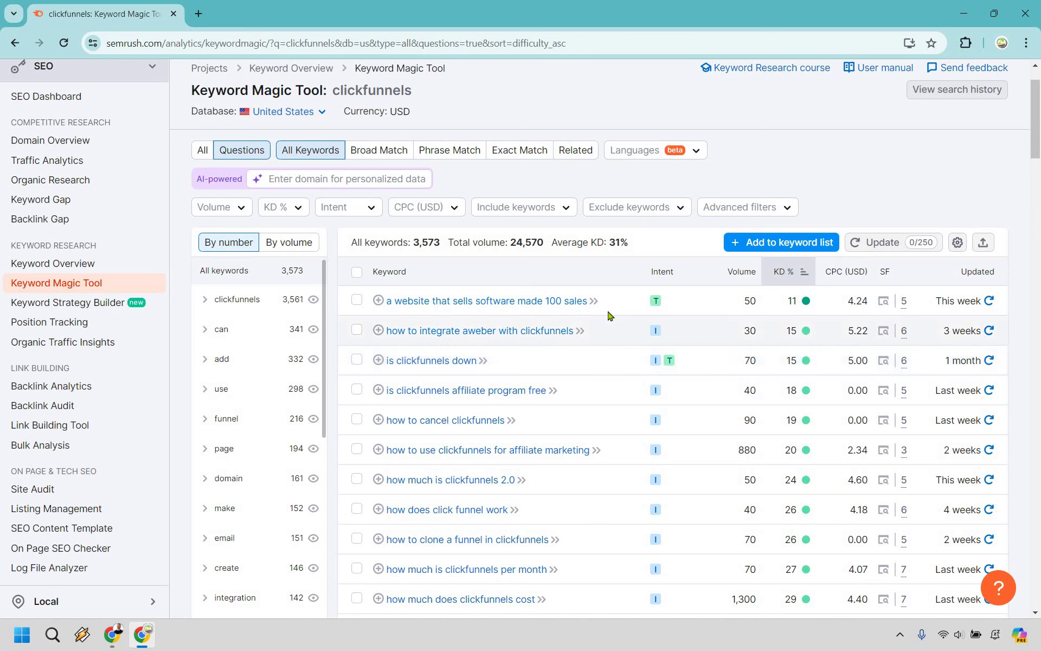
pyautogui.scroll(-1, 595, 320)
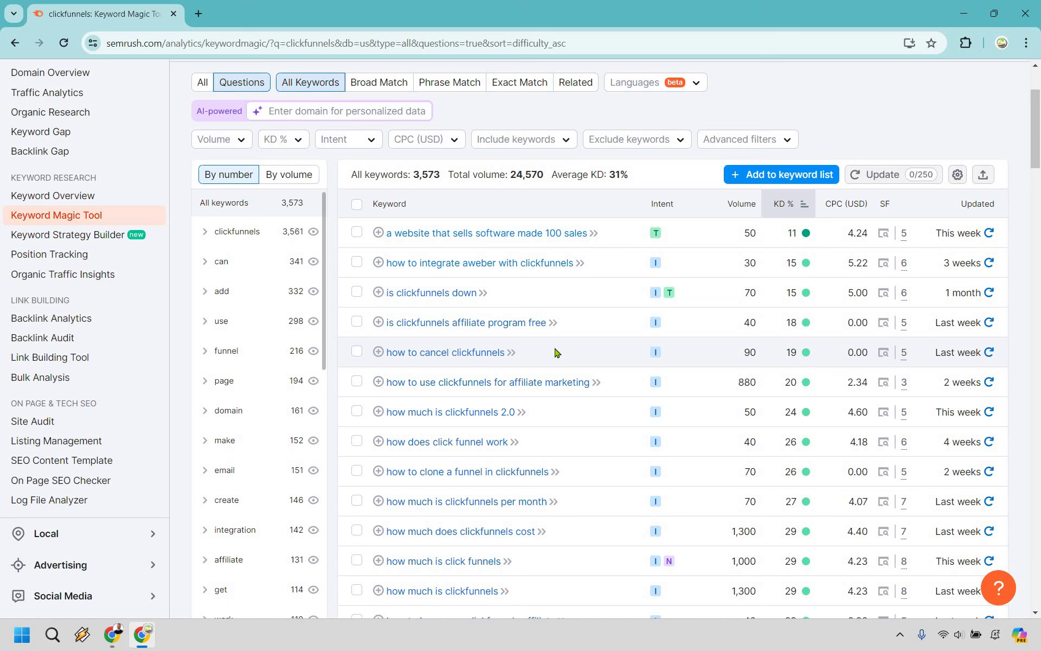
pyautogui.click(511, 353)
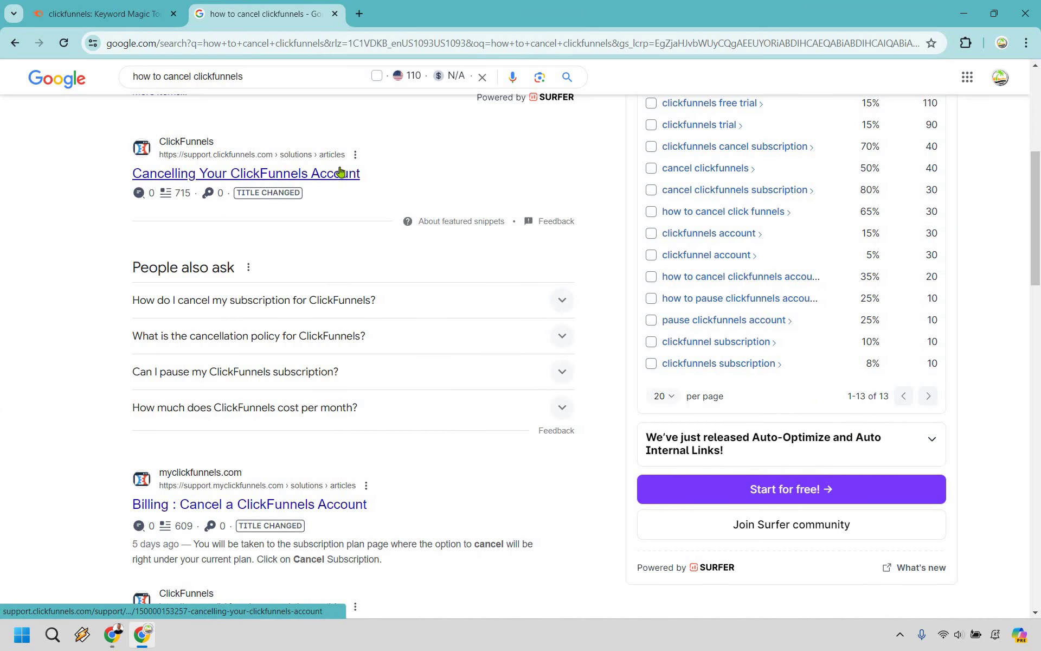
# - Examine which sites and videos rank on Google for "how to cancel clickfunnels" and how closely their titles match the query
pyautogui.scroll(-3, 421, 219)
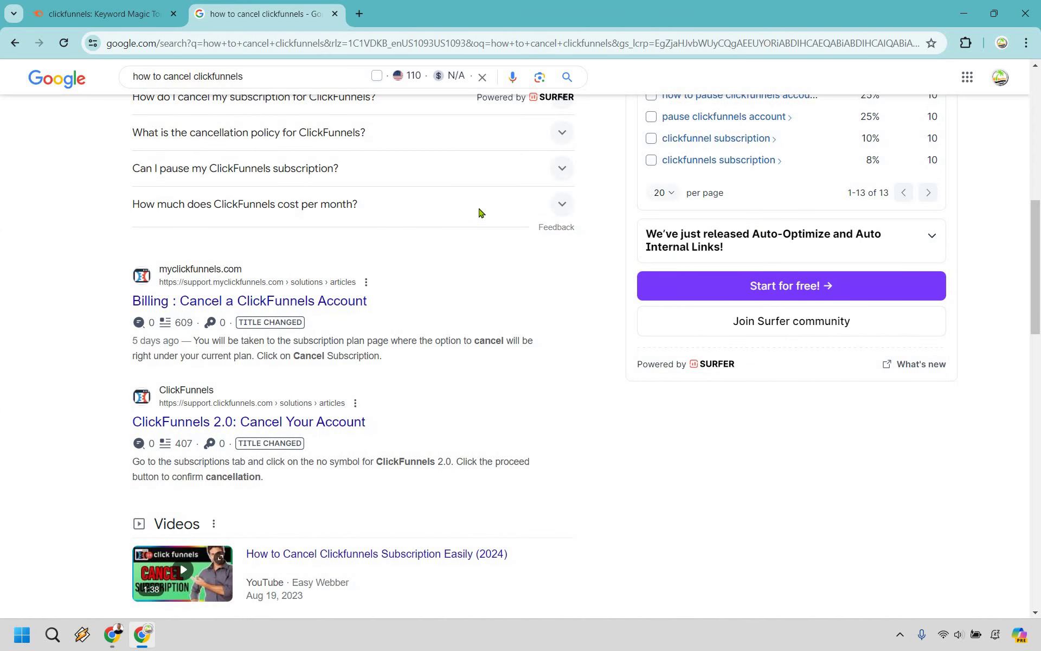
pyautogui.scroll(-4, 481, 212)
pyautogui.scroll(-3, 564, 216)
pyautogui.scroll(-6, 503, 213)
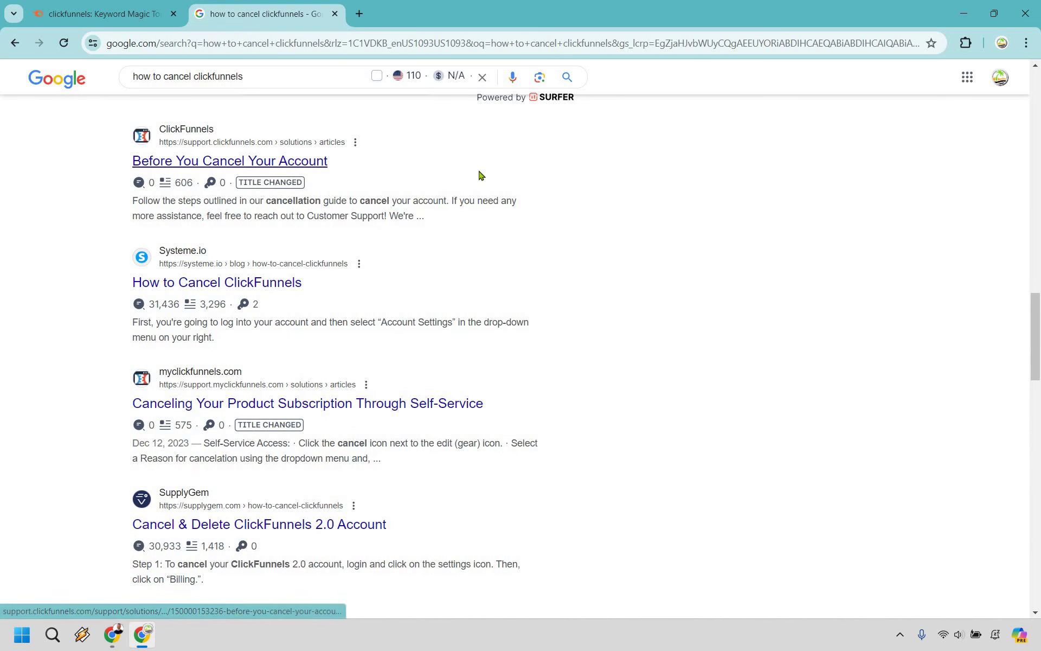
pyautogui.scroll(-1, 353, 228)
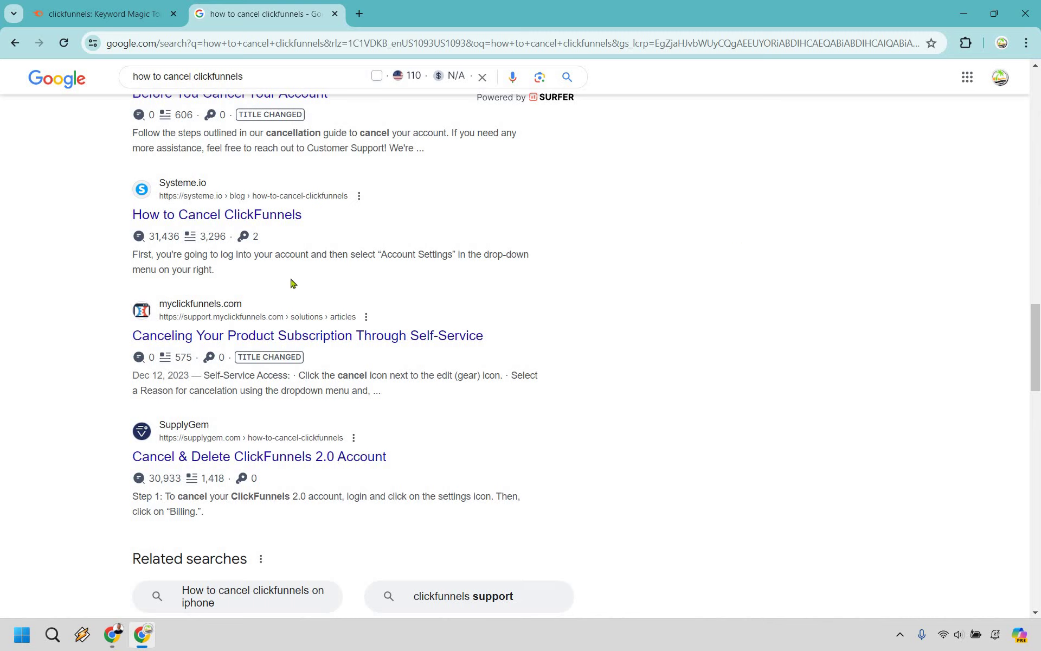
pyautogui.moveTo(134, 257); pyautogui.dragTo(260, 269)
pyautogui.click(371, 187)
pyautogui.scroll(-9, 379, 190)
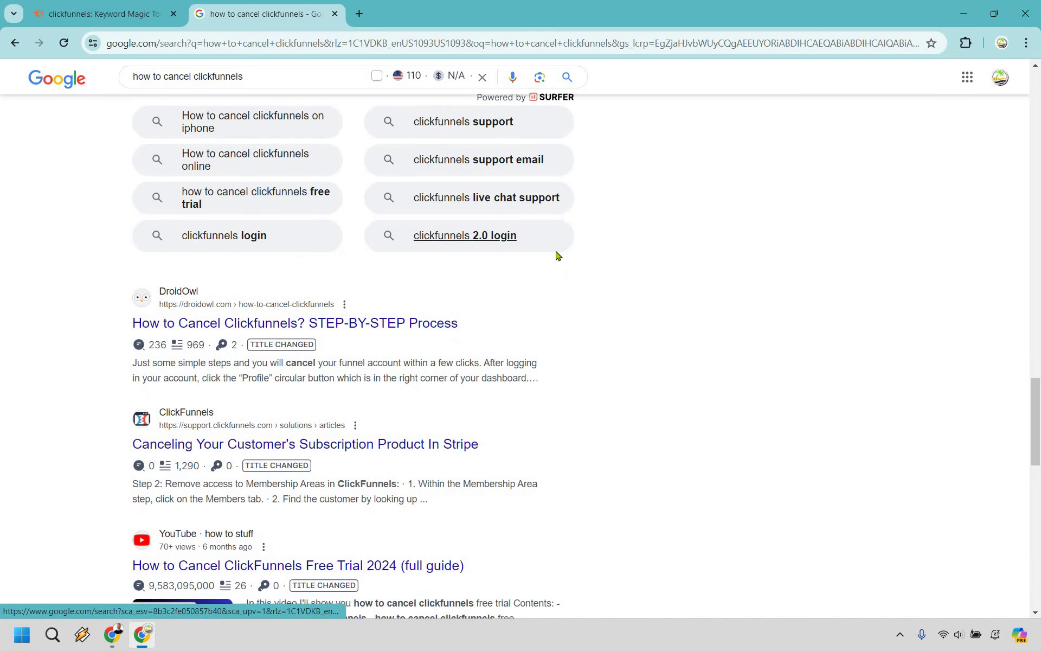
pyautogui.scroll(-4, 569, 261)
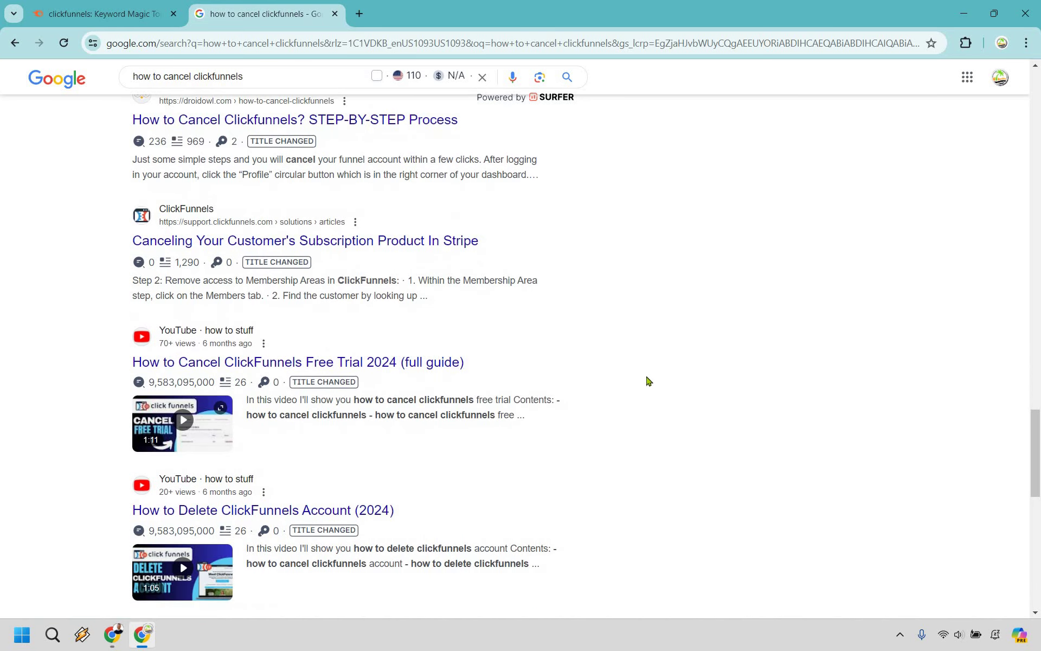
pyautogui.scroll(20, 646, 379)
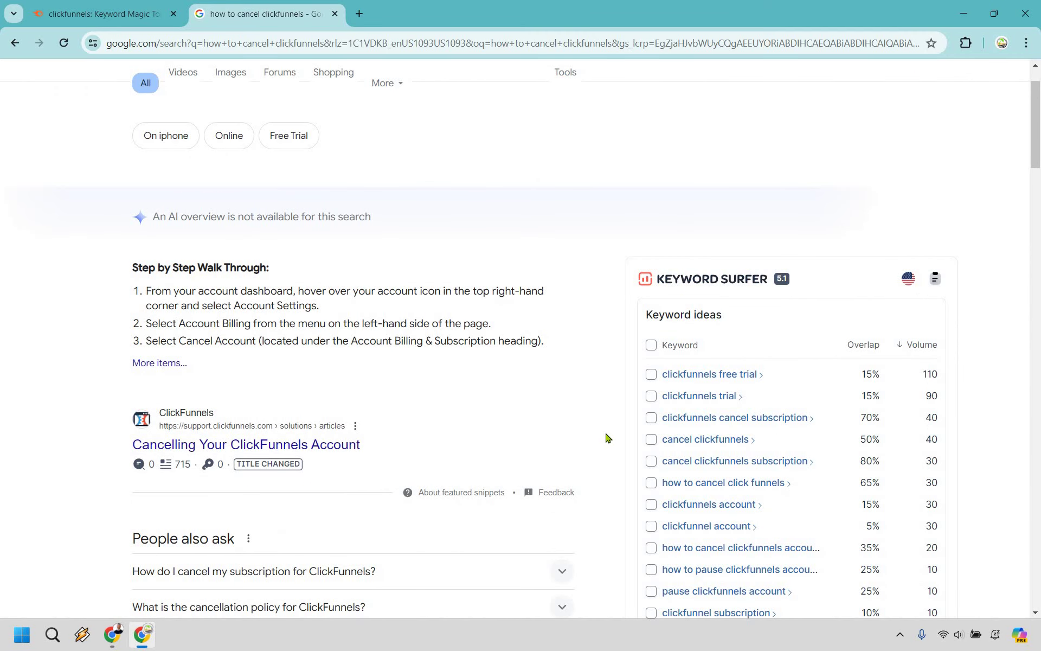
pyautogui.scroll(-10, 607, 438)
pyautogui.scroll(-1, 608, 439)
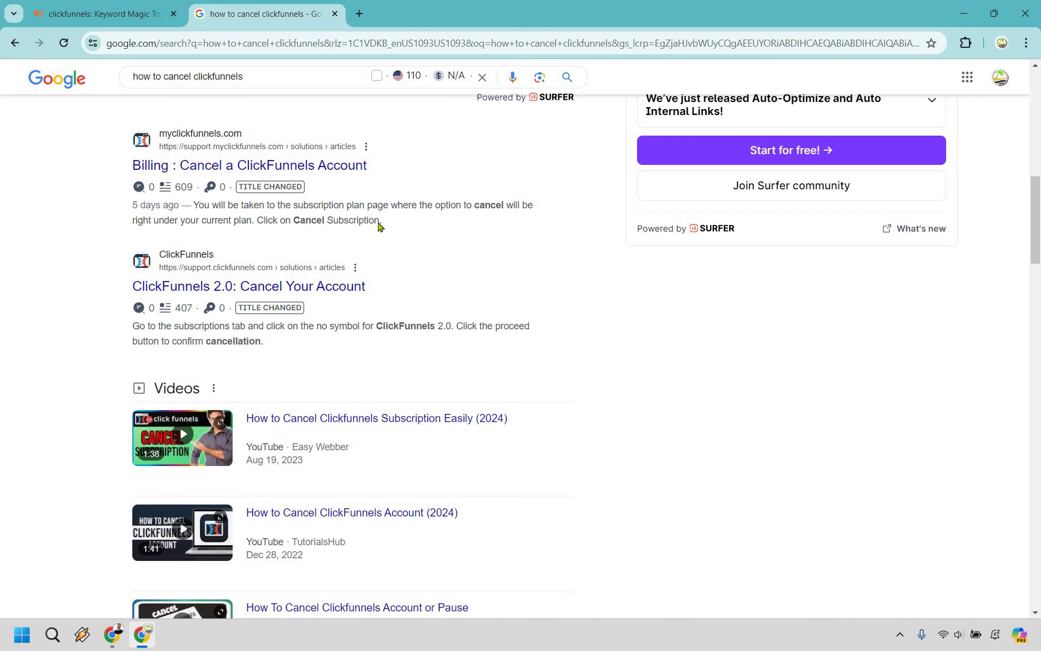
# - Return to the Semrush question list and search Google for "how to clone a funnel in clickfunnels"
pyautogui.hotkey('ctrl', 'shift', 'Tab')
pyautogui.scroll(-1, 558, 303)
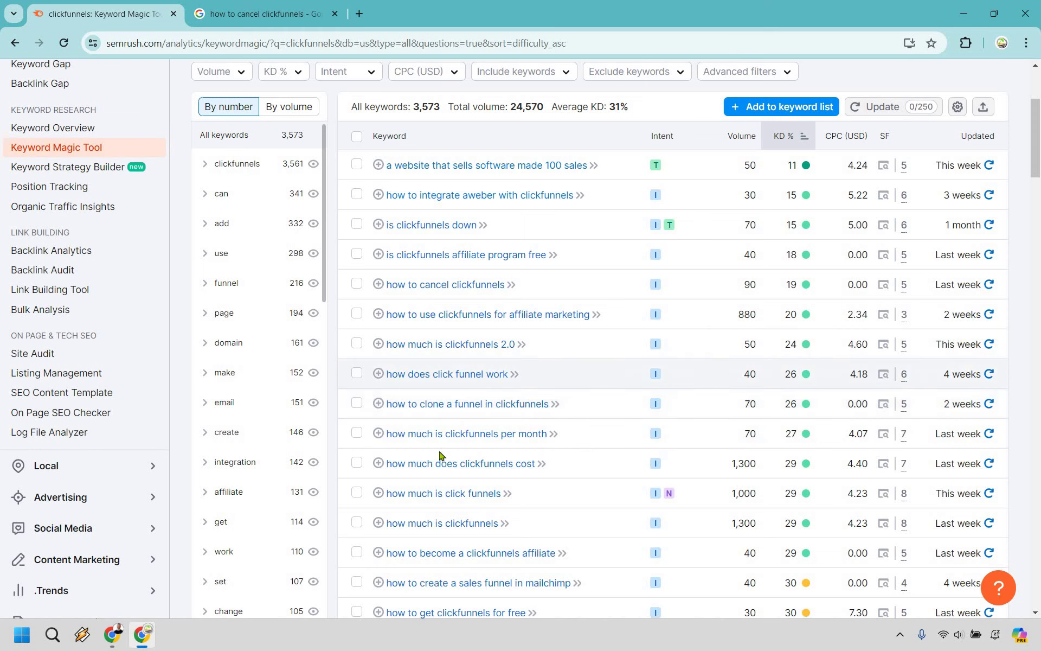
pyautogui.click(482, 403)
# - Examine the Google results for "how to clone a funnel in clickfunnels" for competing sites, their traffic and matching titles
pyautogui.scroll(-14, 75, 379)
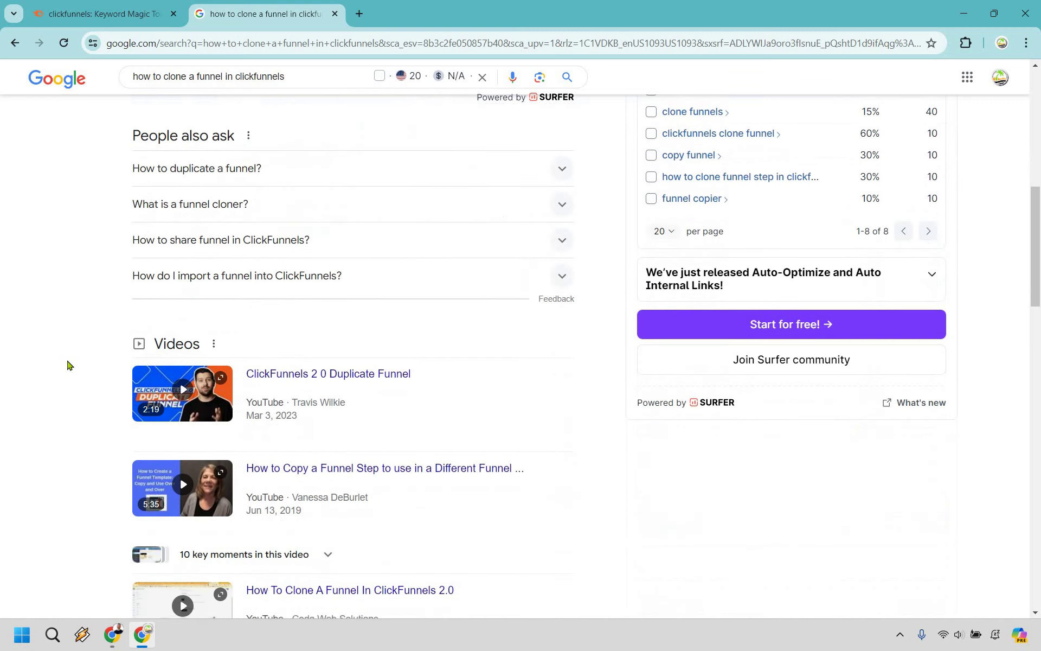
pyautogui.scroll(-10, 70, 364)
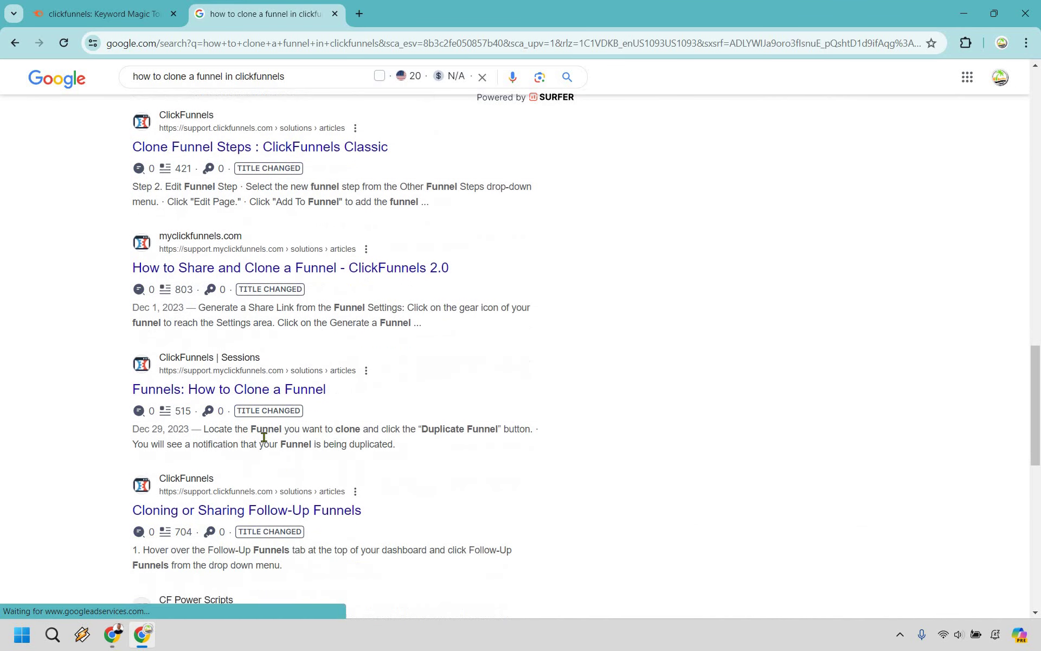
pyautogui.scroll(-4, 611, 277)
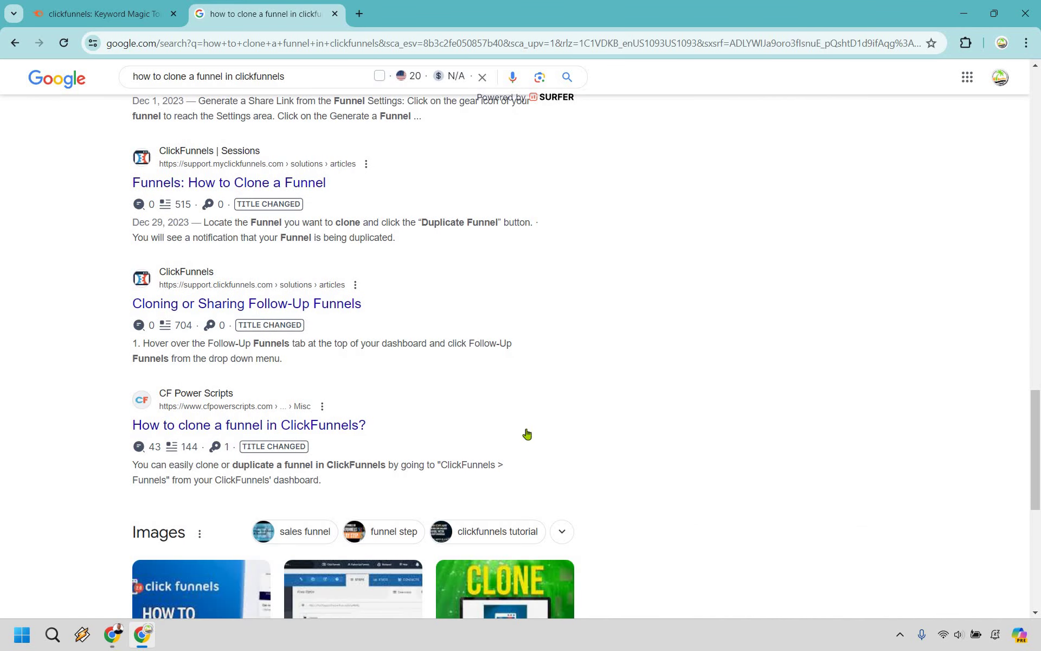
pyautogui.scroll(1, 388, 407)
pyautogui.scroll(4, 803, 225)
pyautogui.scroll(-10, 819, 217)
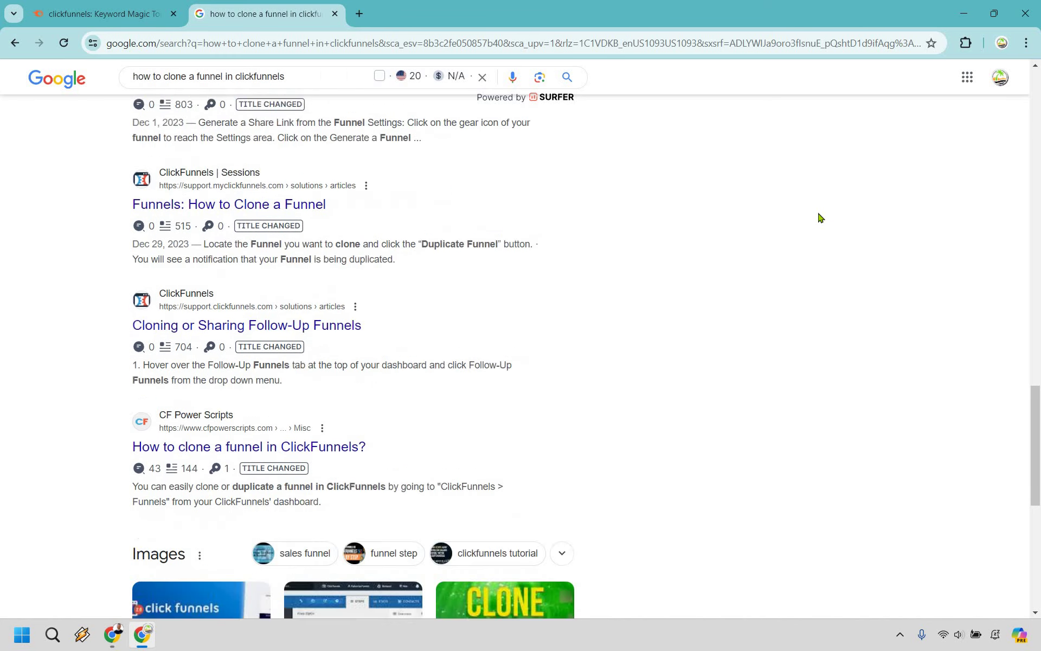
pyautogui.scroll(-10, 819, 216)
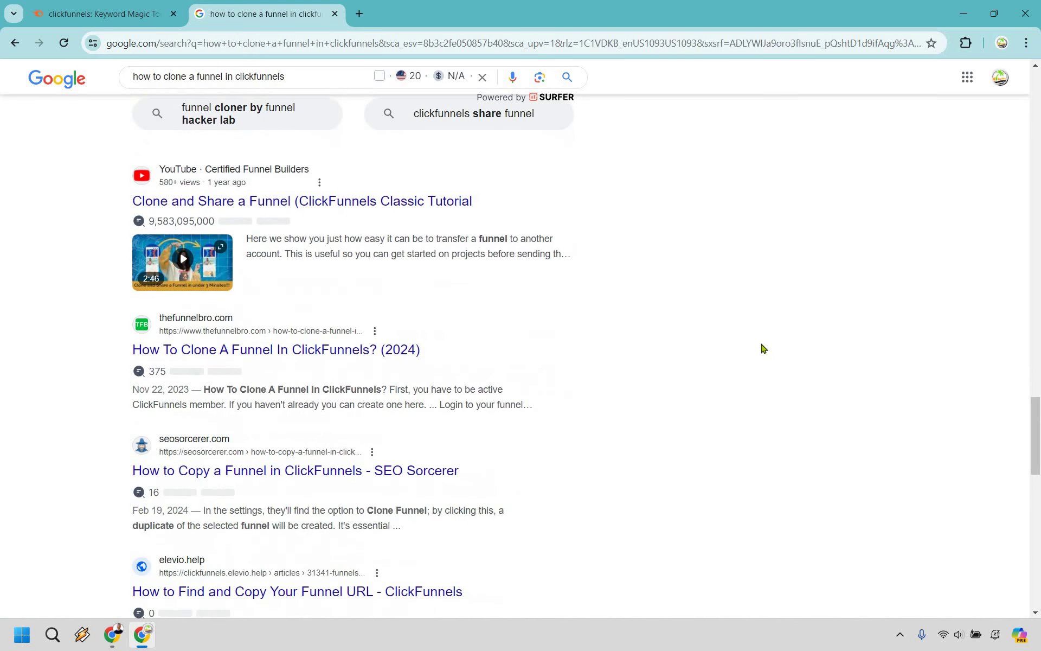
pyautogui.scroll(20, 769, 354)
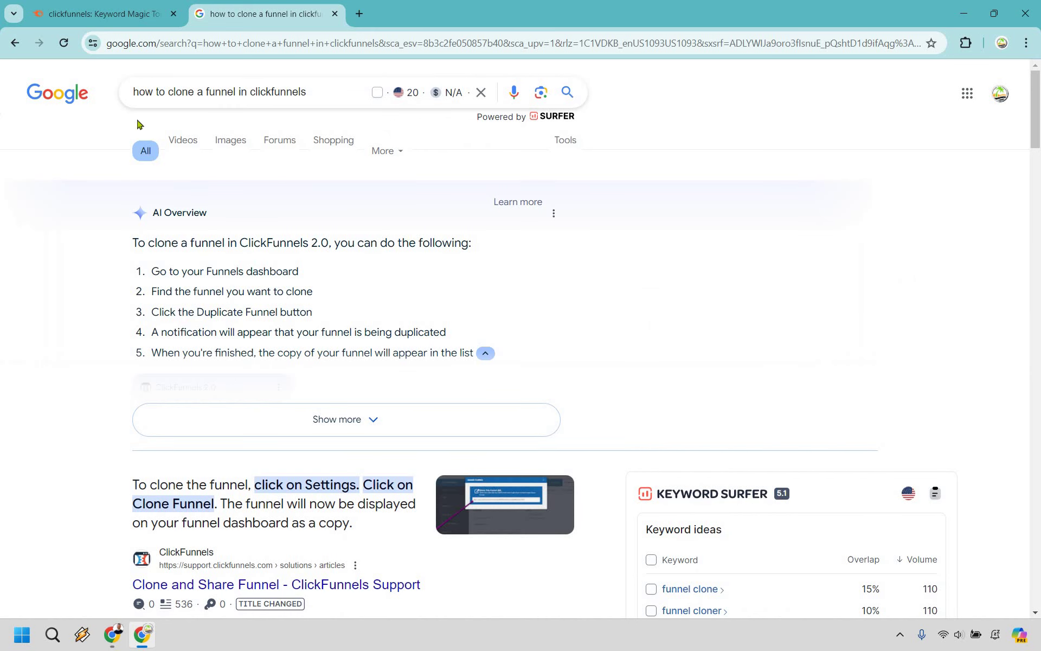
# - Switch back to Semrush and review the remaining question keywords with their difficulty and volume
pyautogui.hotkey('ctrl', 'Tab')
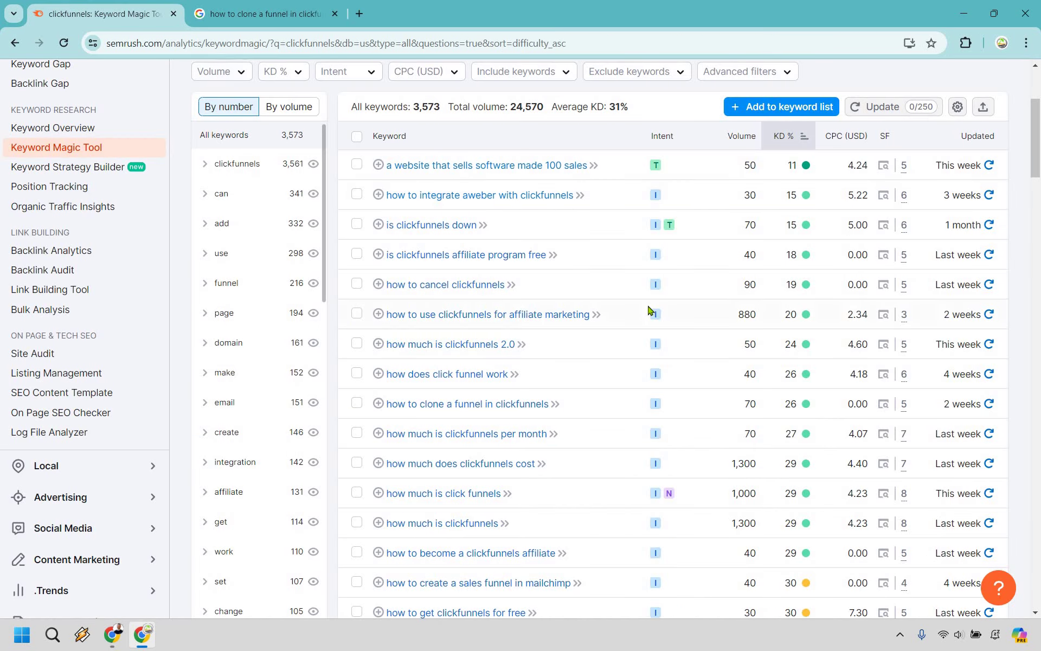
pyautogui.scroll(-10, 673, 344)
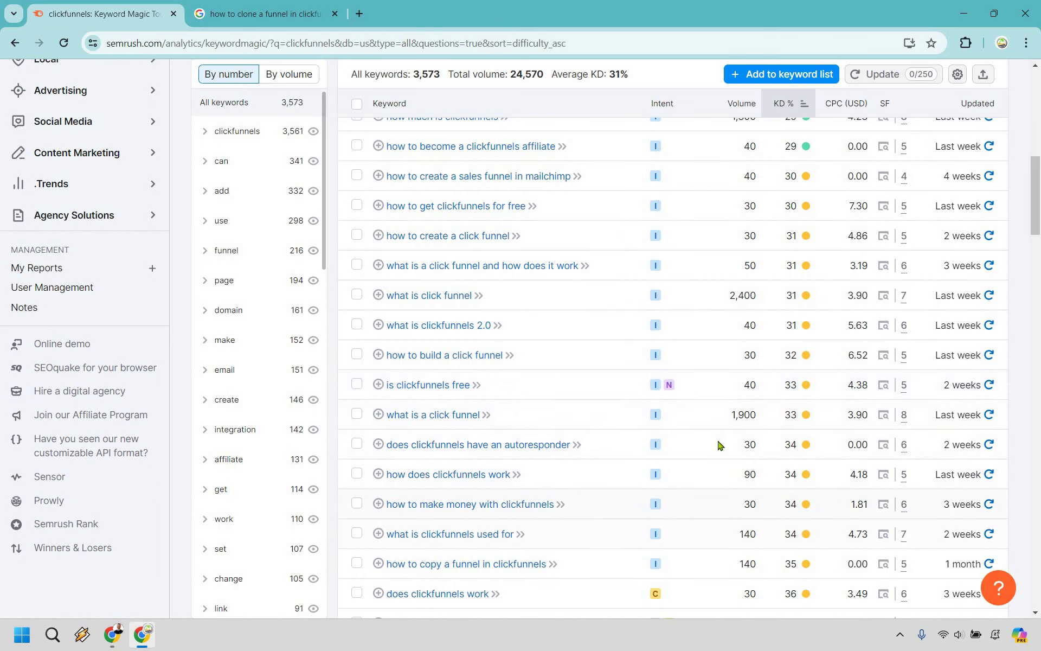
pyautogui.scroll(-5, 570, 416)
pyautogui.scroll(12, 251, 227)
pyautogui.scroll(3, 251, 228)
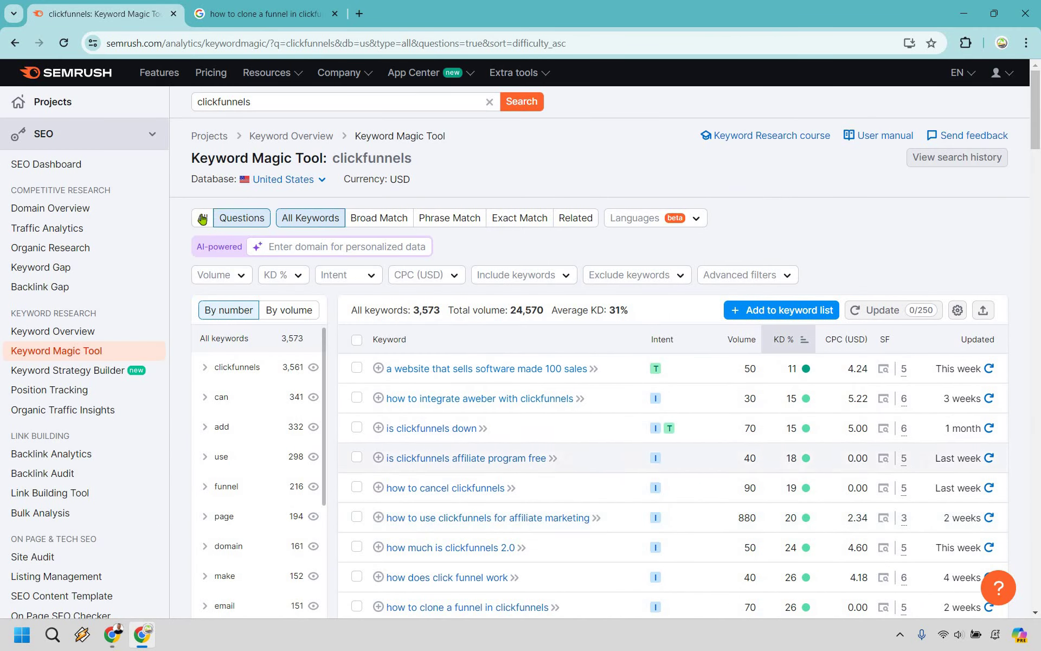
# - Include all keywords instead of only questions and filter them to a custom keyword difficulty range of 0 to 29
pyautogui.click(204, 217)
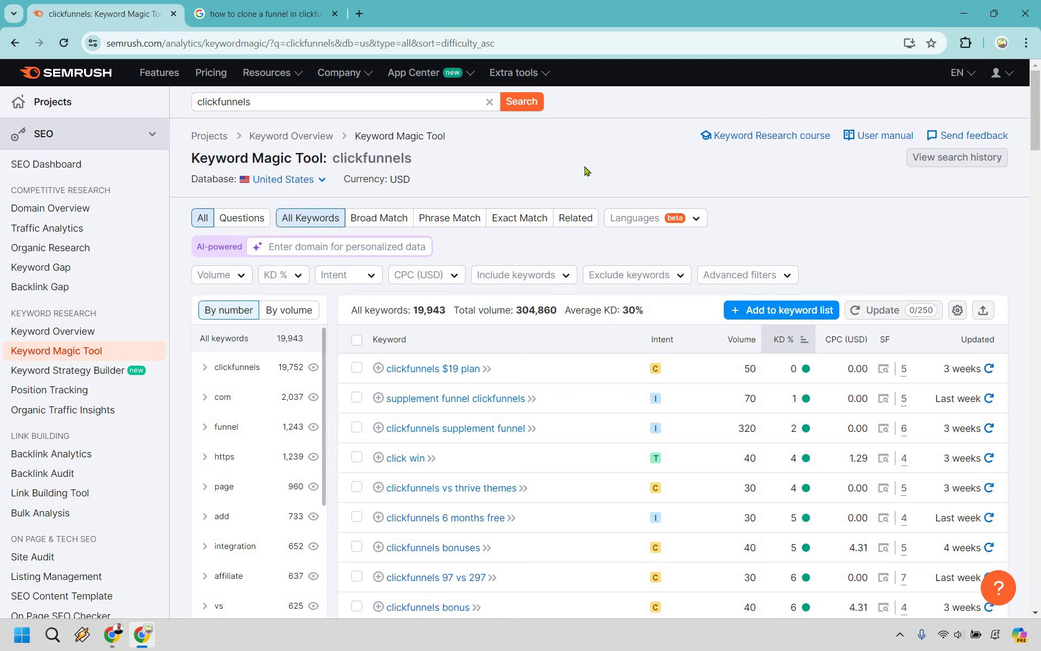
pyautogui.click(284, 280)
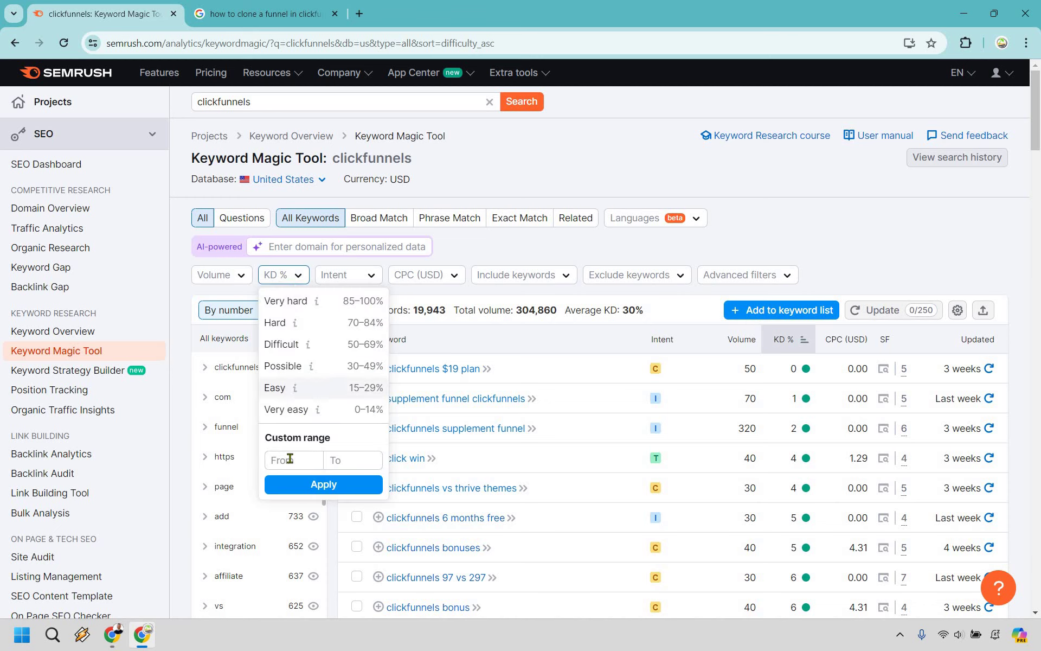
pyautogui.click(290, 459)
pyautogui.write('0')
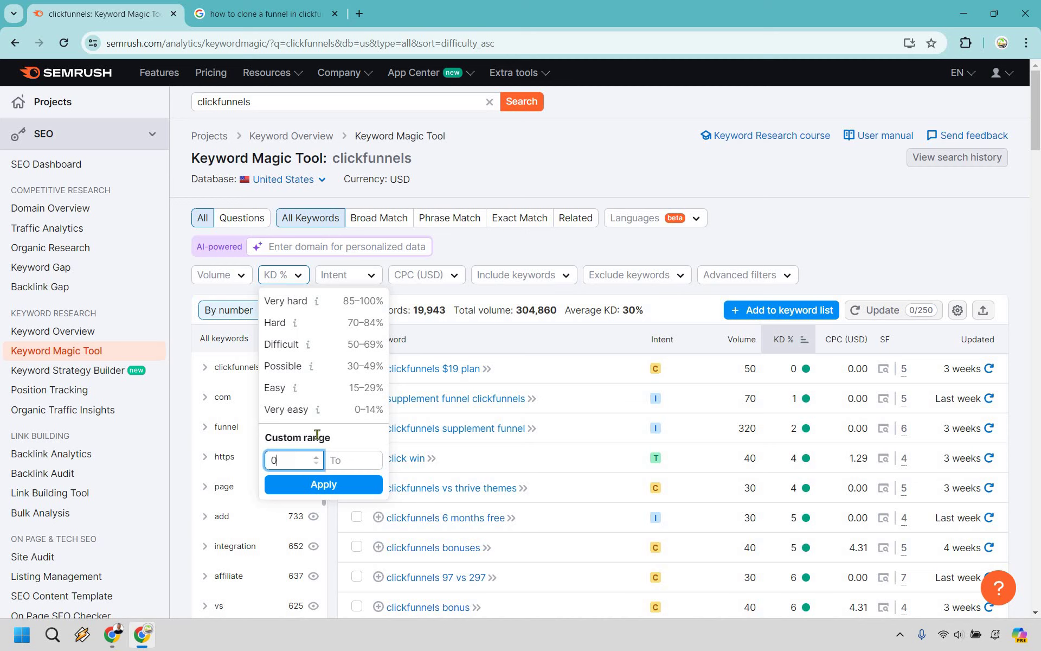
pyautogui.click(349, 457)
pyautogui.write('29')
pyautogui.click(340, 487)
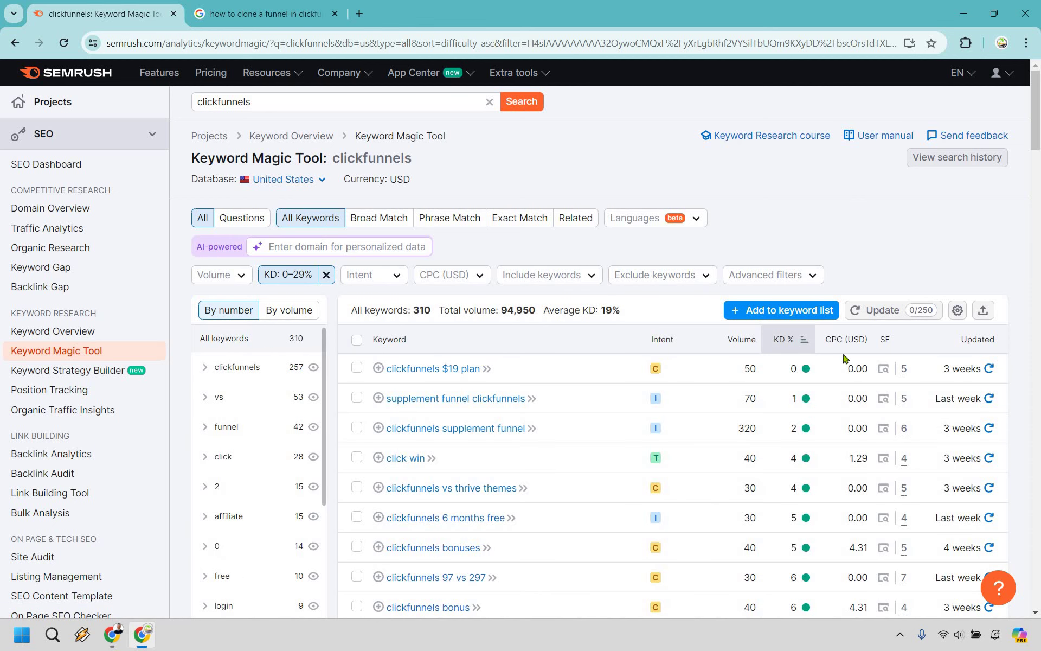
# - Review the filtered keywords and check the search intent of "clickfunnels $19 plan"
pyautogui.scroll(-1, 852, 315)
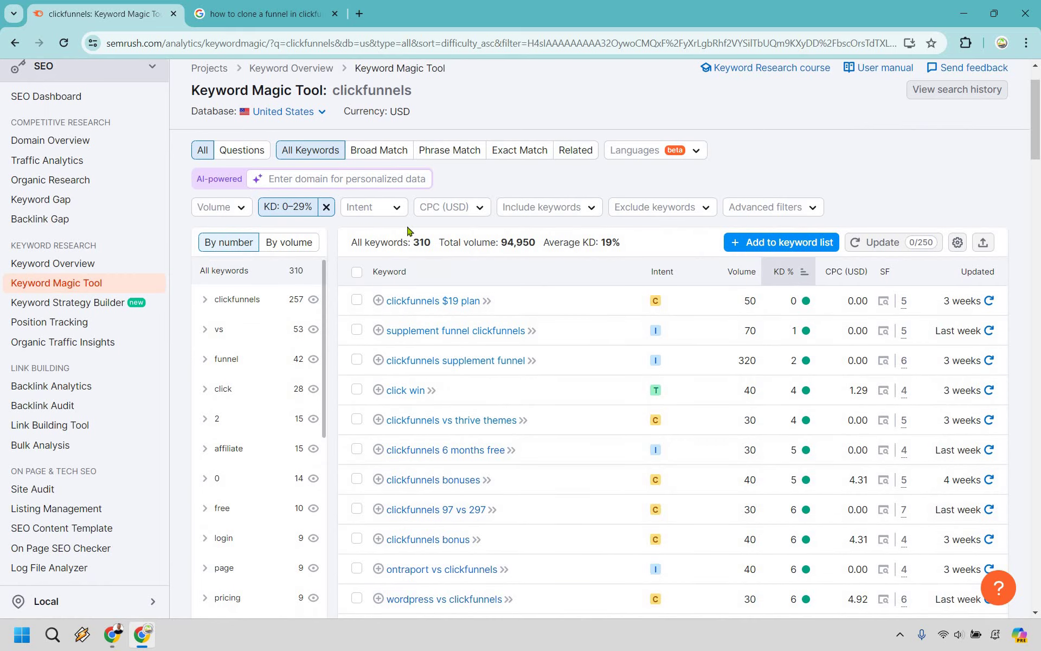
pyautogui.scroll(-1, 409, 231)
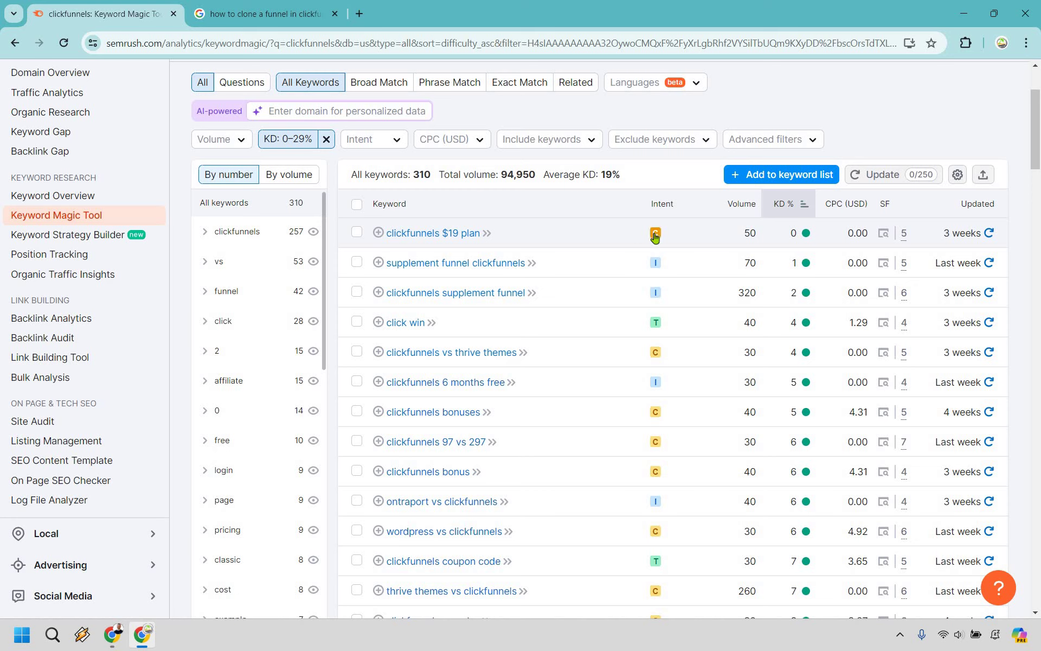
pyautogui.moveTo(655, 237)
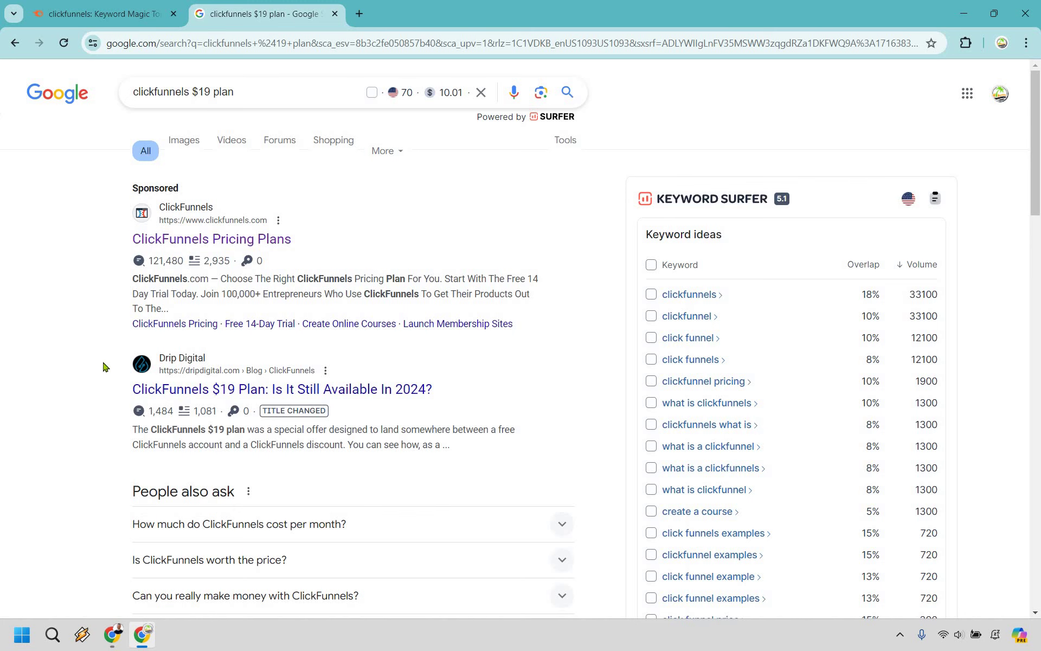
# - Examine the Google results for "clickfunnels $19 plan" for competing sites, their traffic and matching titles
pyautogui.scroll(-6, 104, 366)
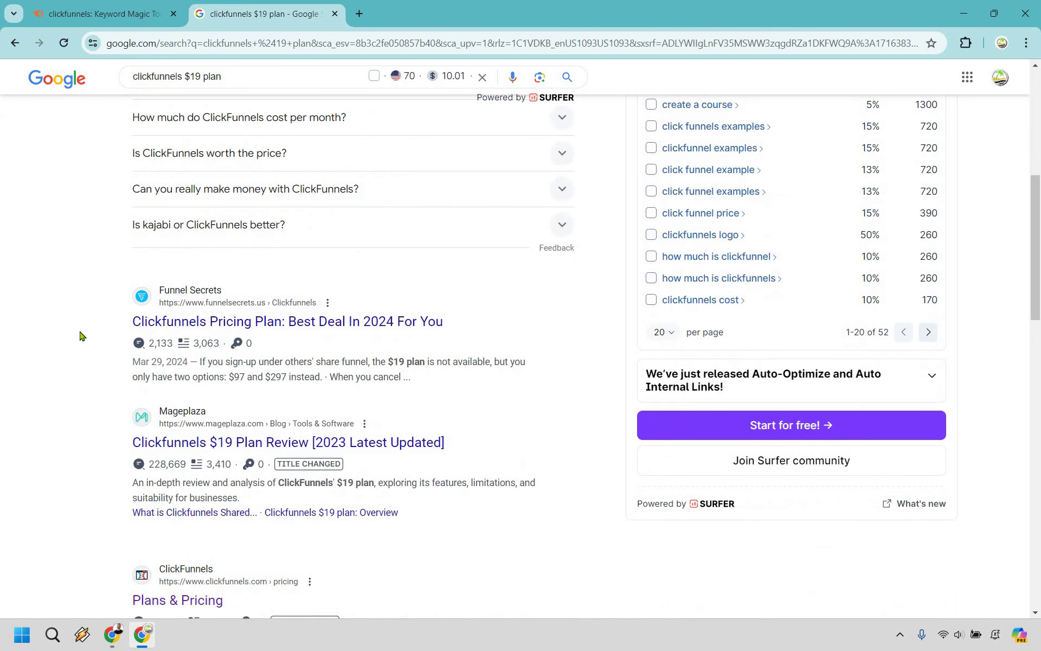
pyautogui.scroll(-2, 66, 267)
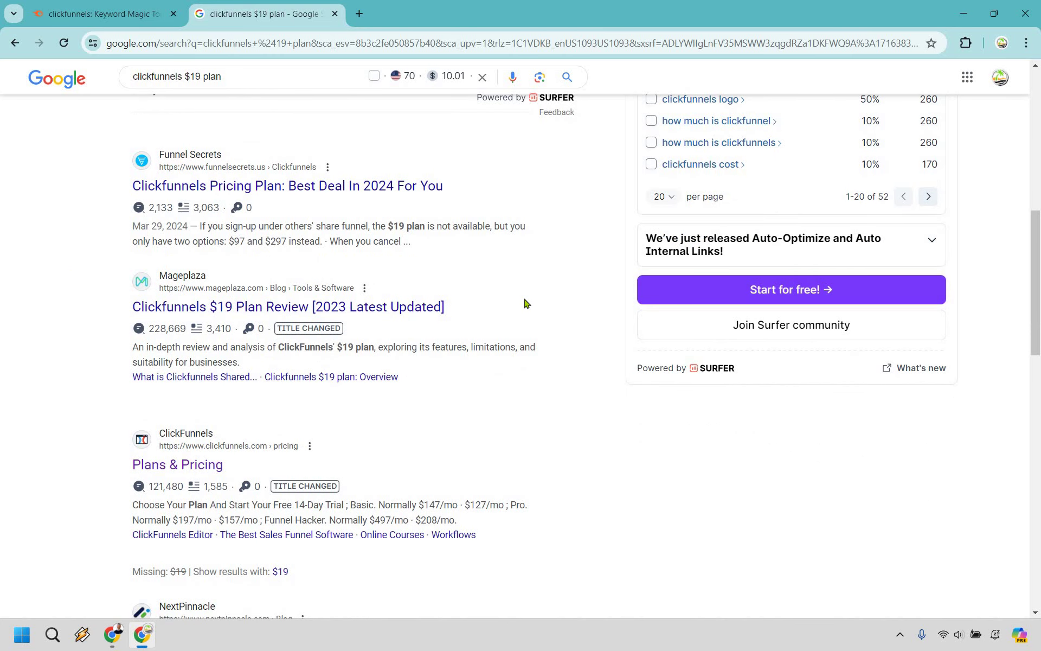
pyautogui.scroll(-6, 519, 296)
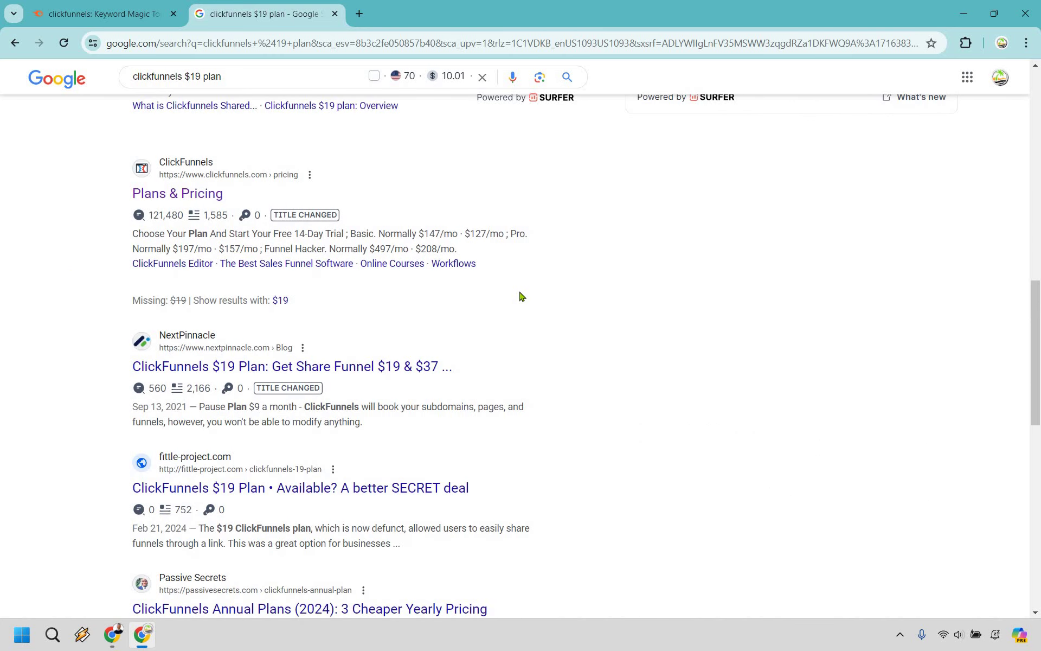
pyautogui.scroll(-1, 564, 301)
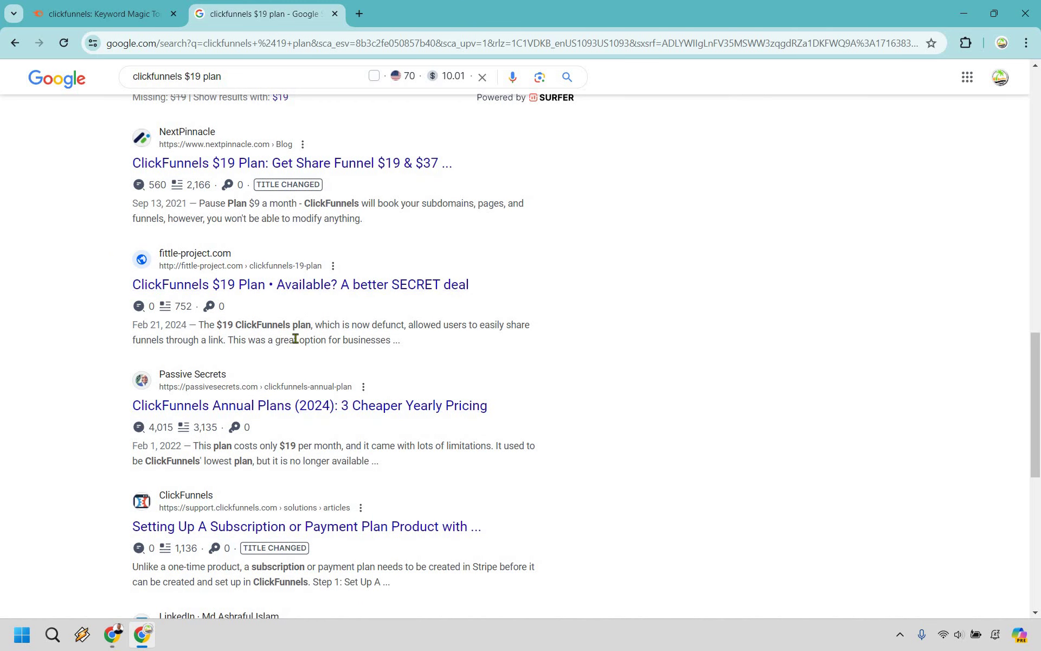
pyautogui.scroll(-2, 323, 226)
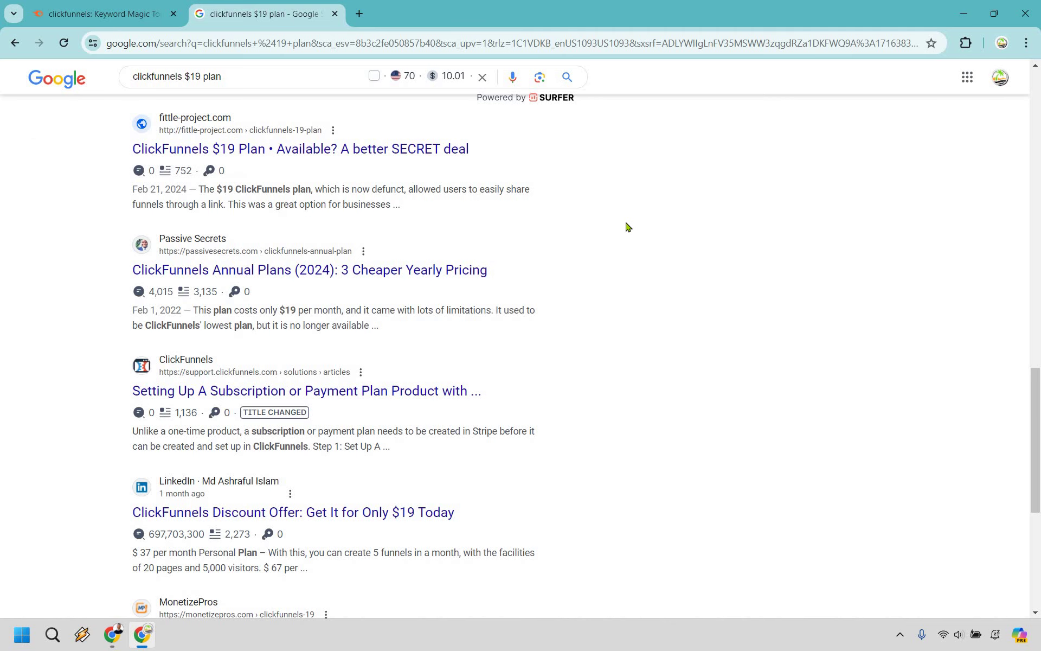
pyautogui.scroll(-2, 624, 260)
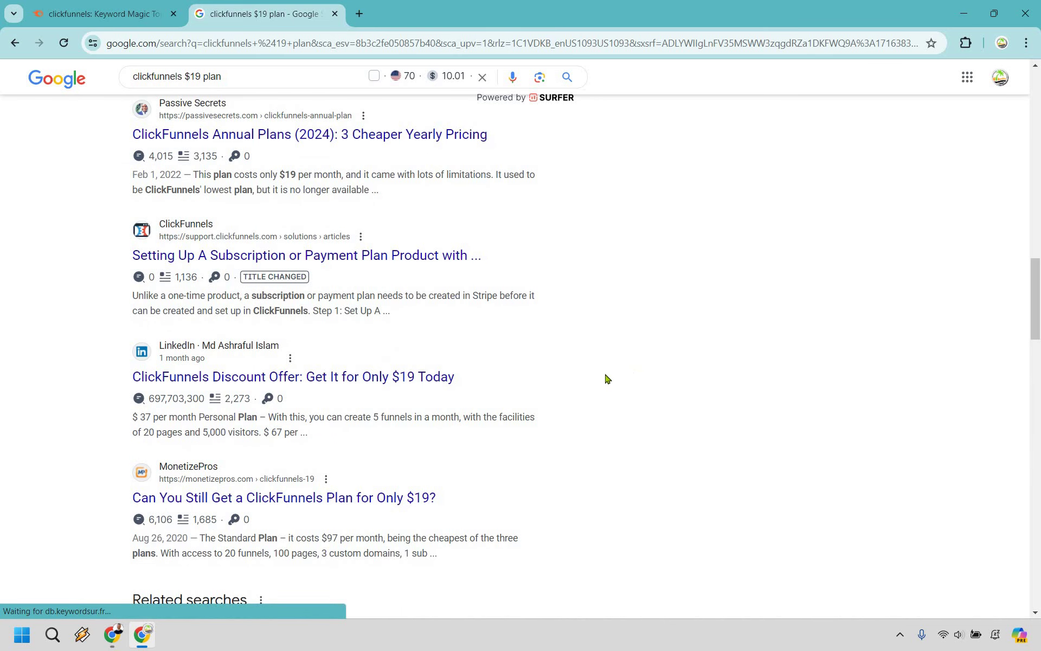
pyautogui.scroll(12, 591, 382)
pyautogui.scroll(2, 500, 410)
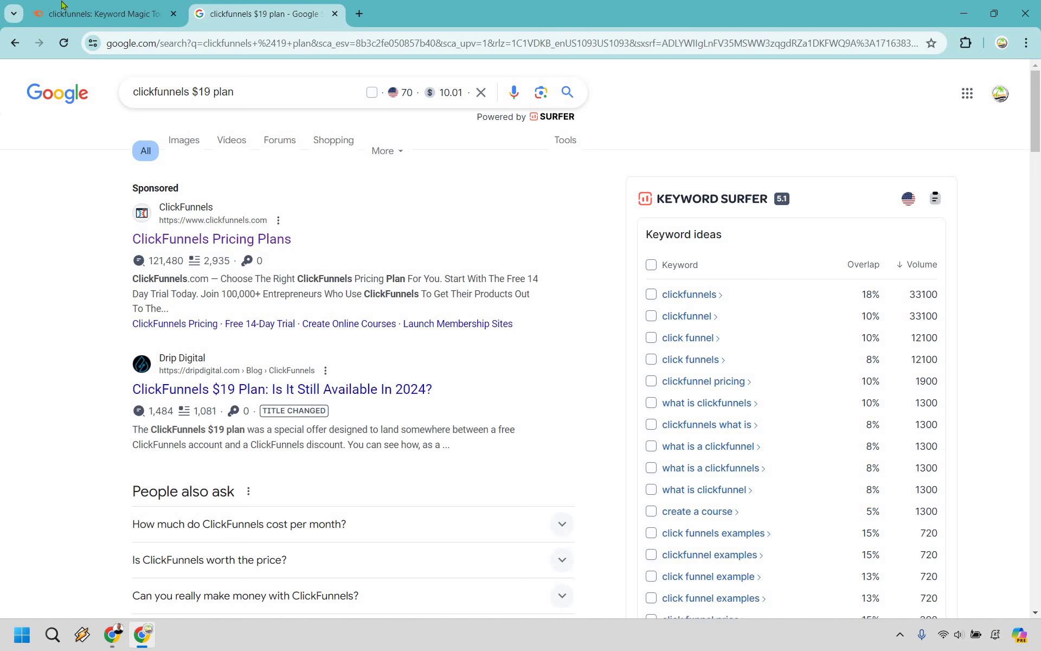
# - Switch back to Semrush and review more of the clickfunnels keywords filtered by low keyword difficulty
pyautogui.click(87, 12)
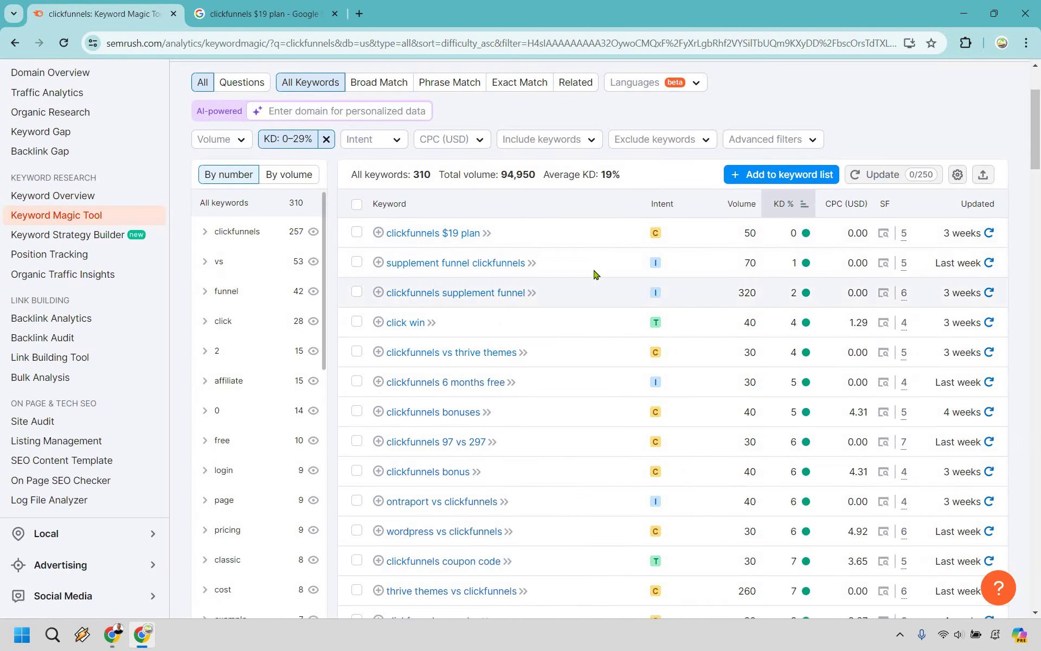
pyautogui.scroll(-1, 593, 273)
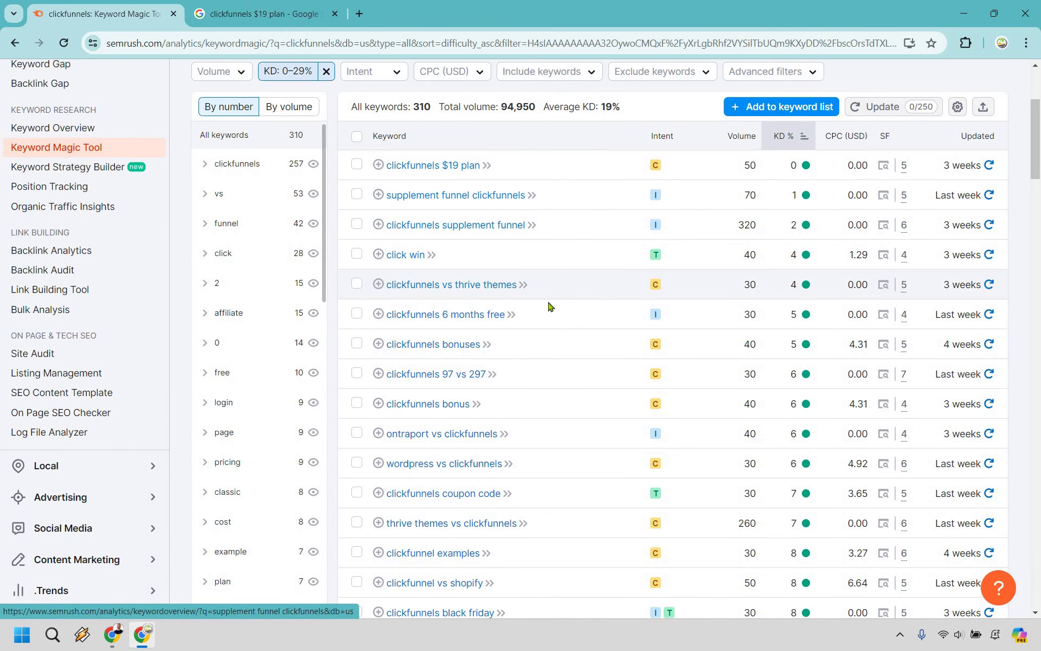
pyautogui.scroll(-1, 401, 307)
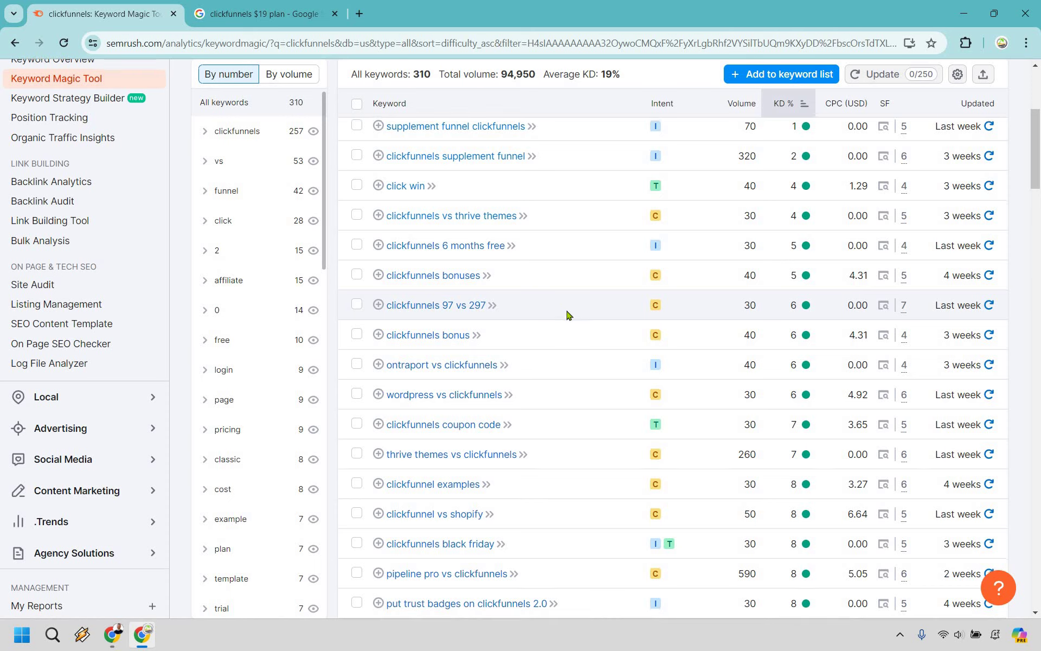
pyautogui.scroll(-2, 567, 316)
pyautogui.scroll(-1, 580, 353)
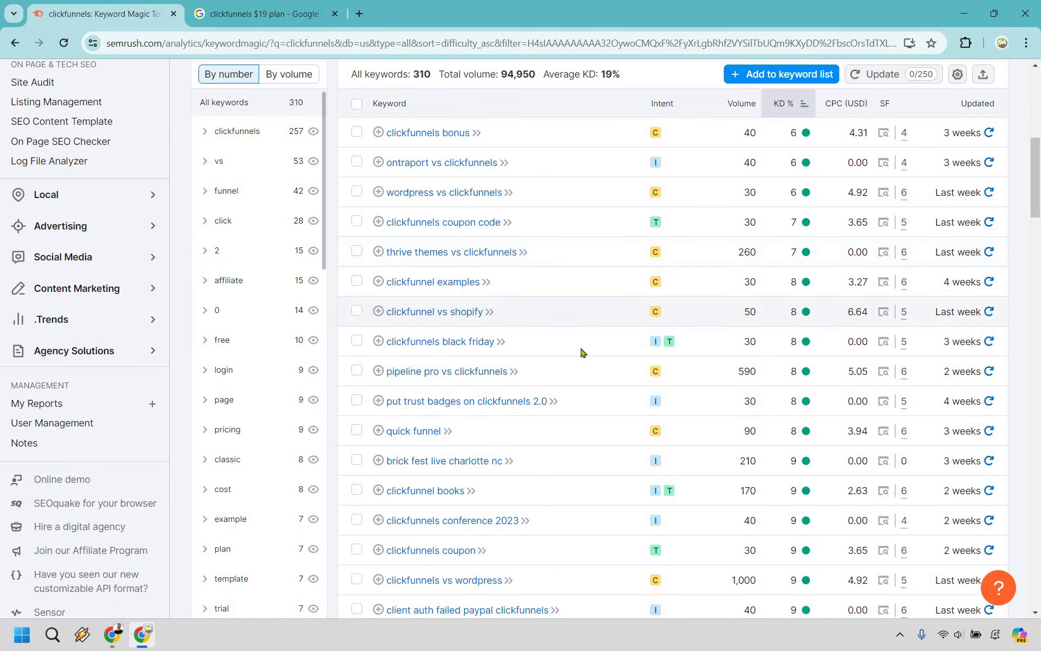
# - Look up "semrush" in the Keyword Magic Tool with the 0–29% difficulty filter kept and review its lowest-difficulty keywords
pyautogui.scroll(7, 581, 353)
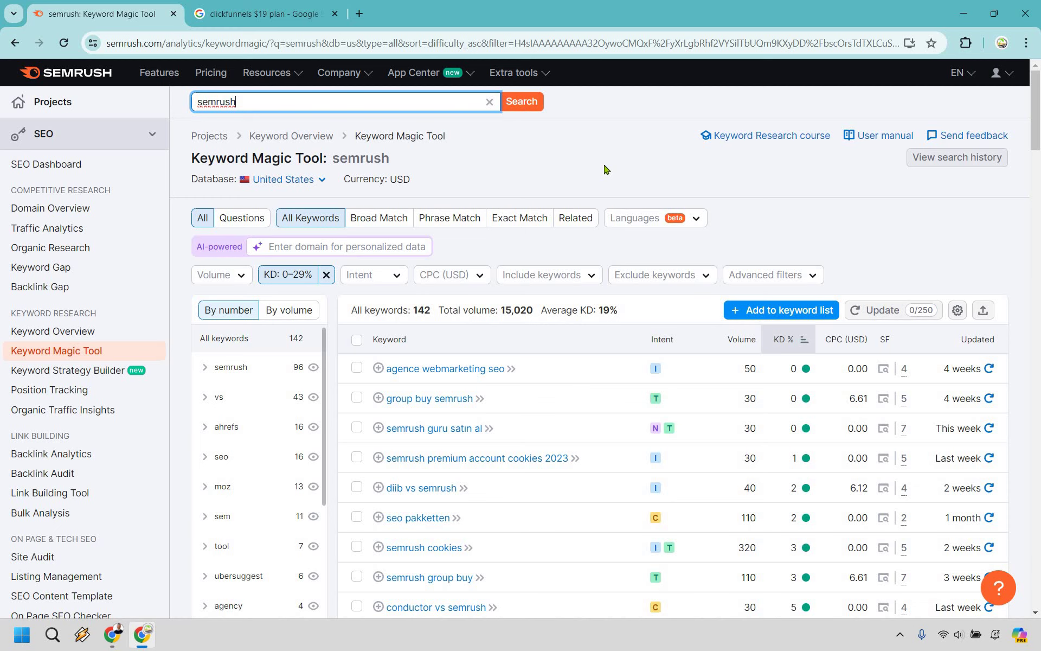
pyautogui.click(605, 167)
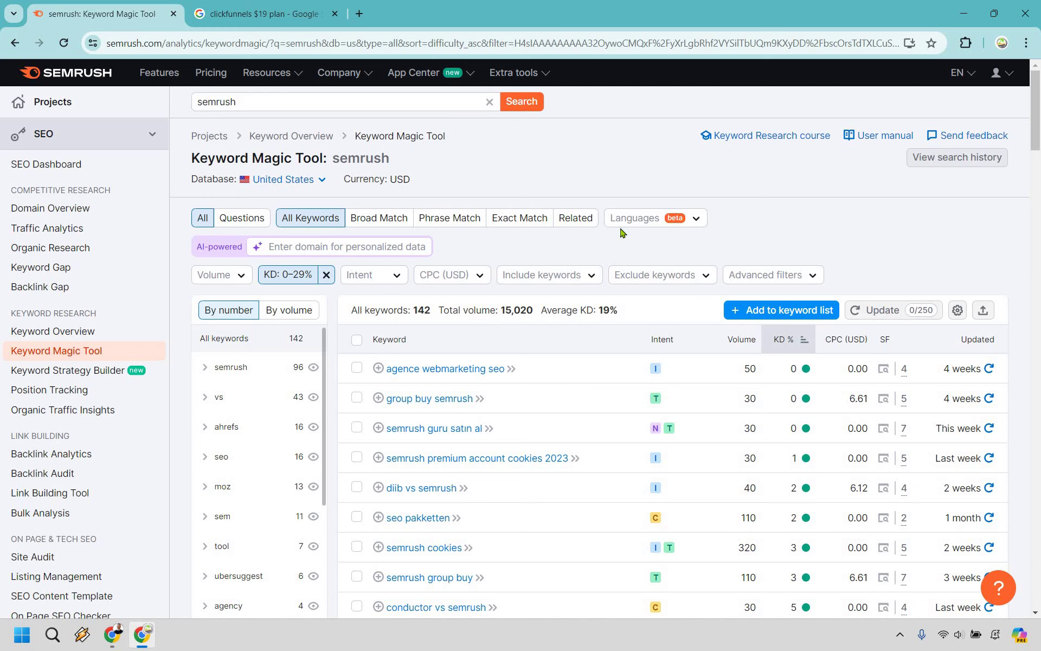
pyautogui.scroll(-3, 622, 232)
pyautogui.scroll(-2, 412, 346)
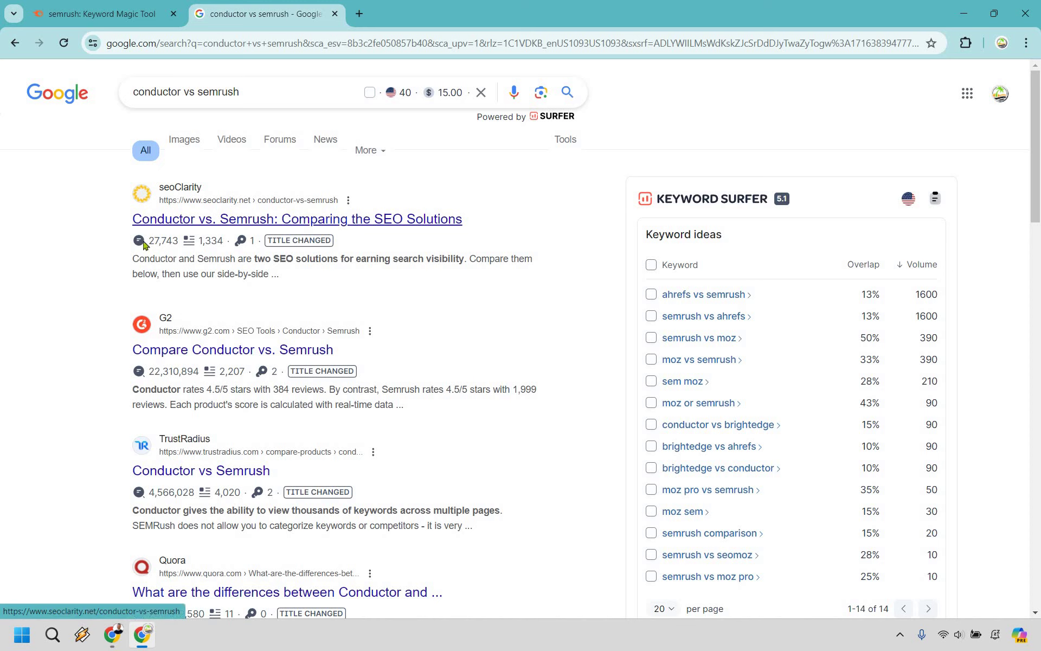
# - Examine the Google results for "conductor vs semrush" for competing sites, their traffic and matching titles
pyautogui.scroll(-3, 98, 263)
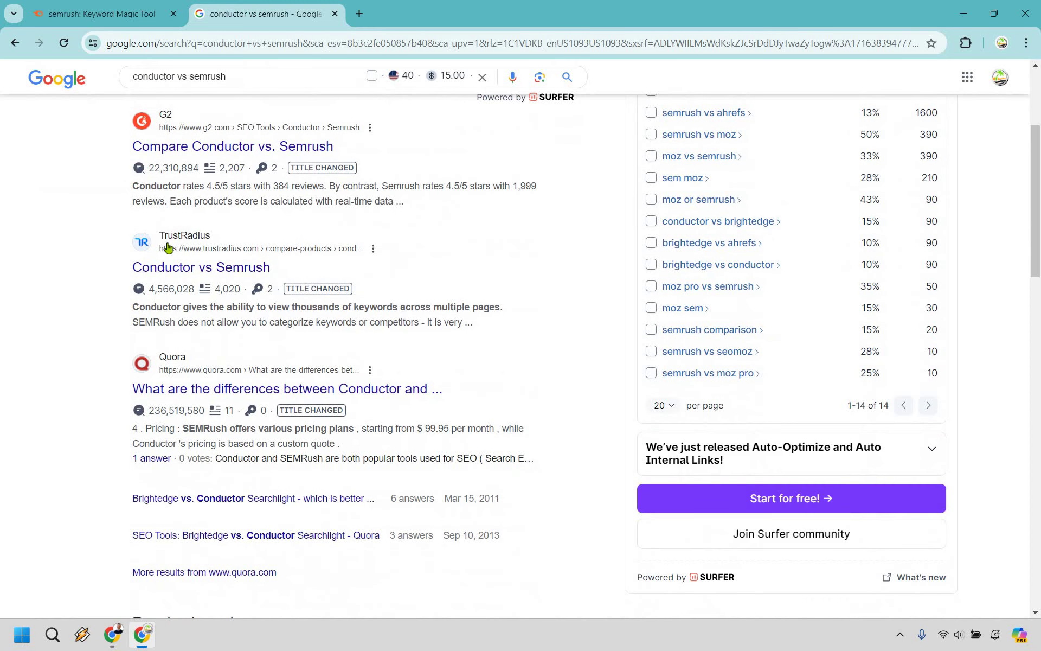
pyautogui.scroll(-6, 613, 249)
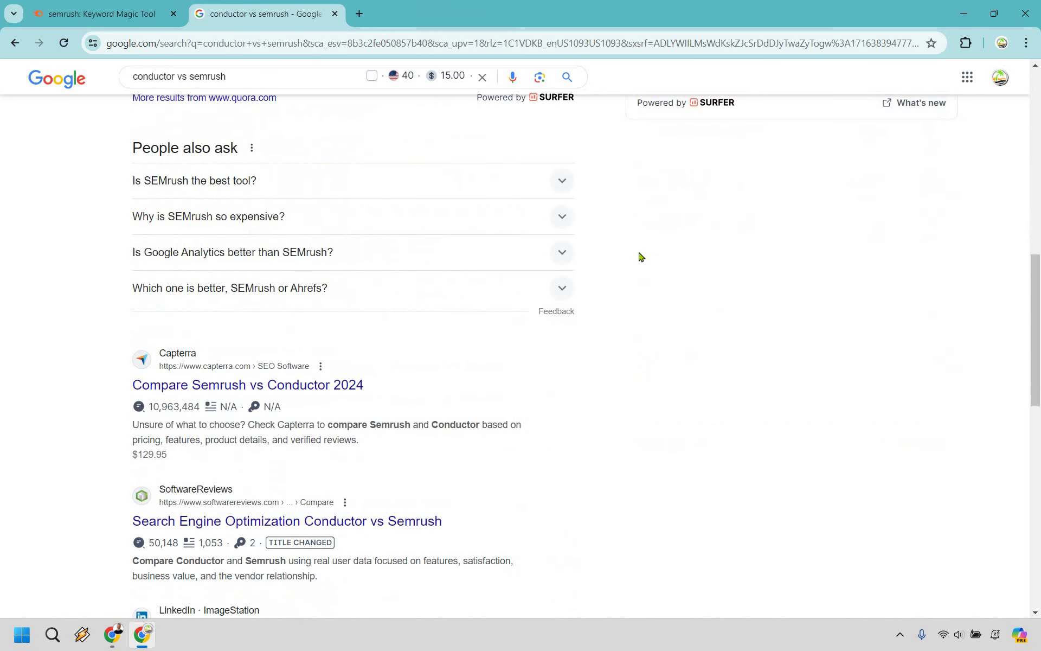
pyautogui.scroll(-2, 635, 256)
pyautogui.scroll(-1, 641, 256)
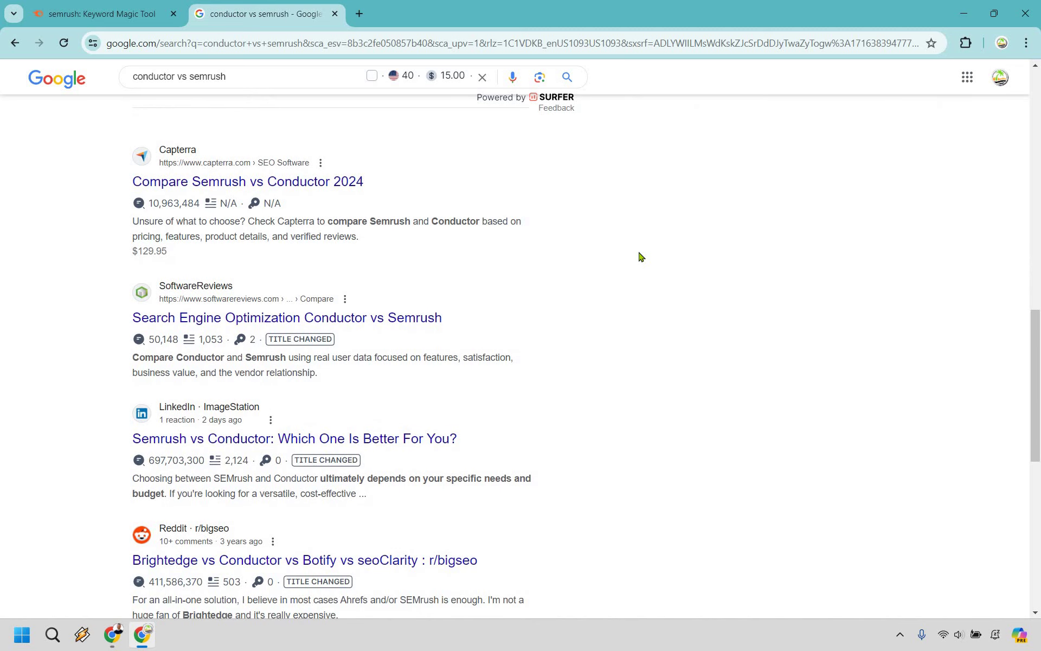
pyautogui.scroll(-3, 640, 256)
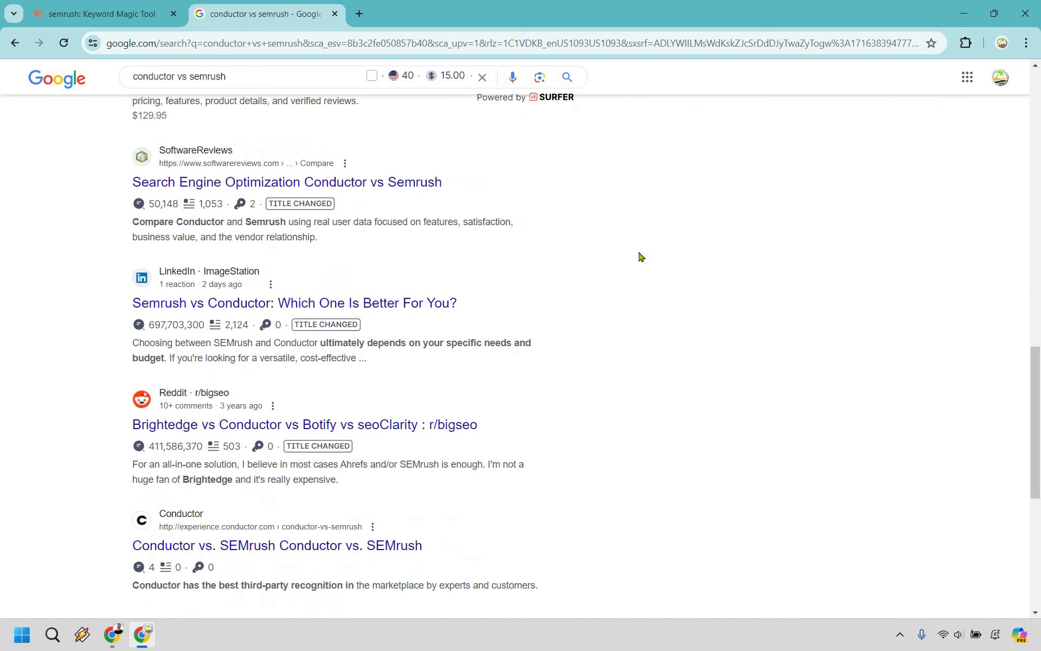
pyautogui.scroll(-2, 164, 336)
pyautogui.scroll(-1, 164, 336)
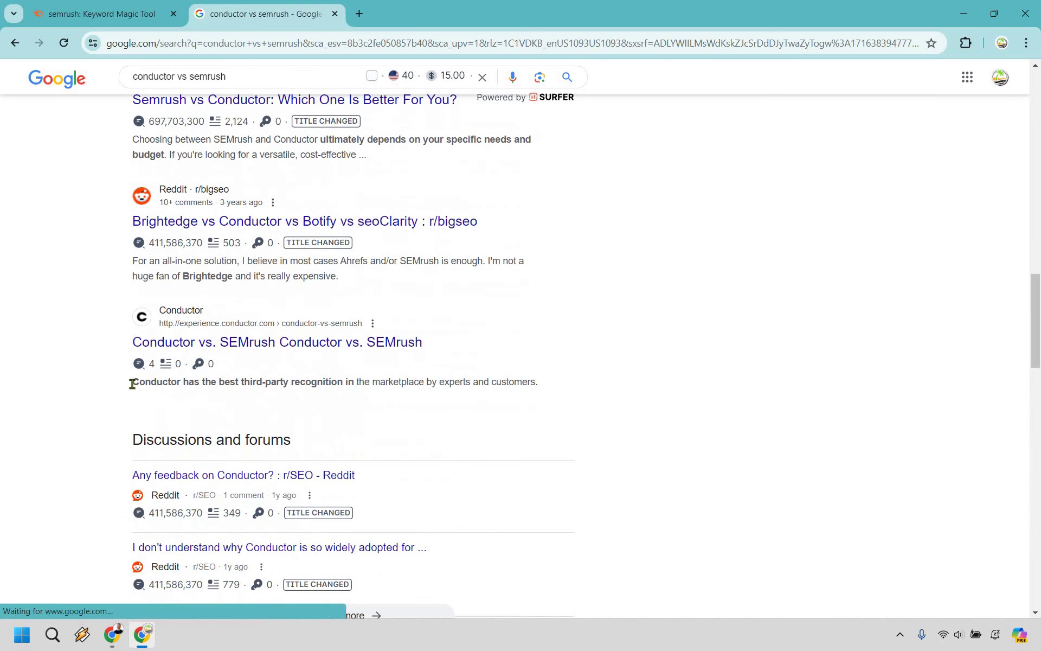
pyautogui.scroll(-3, 650, 308)
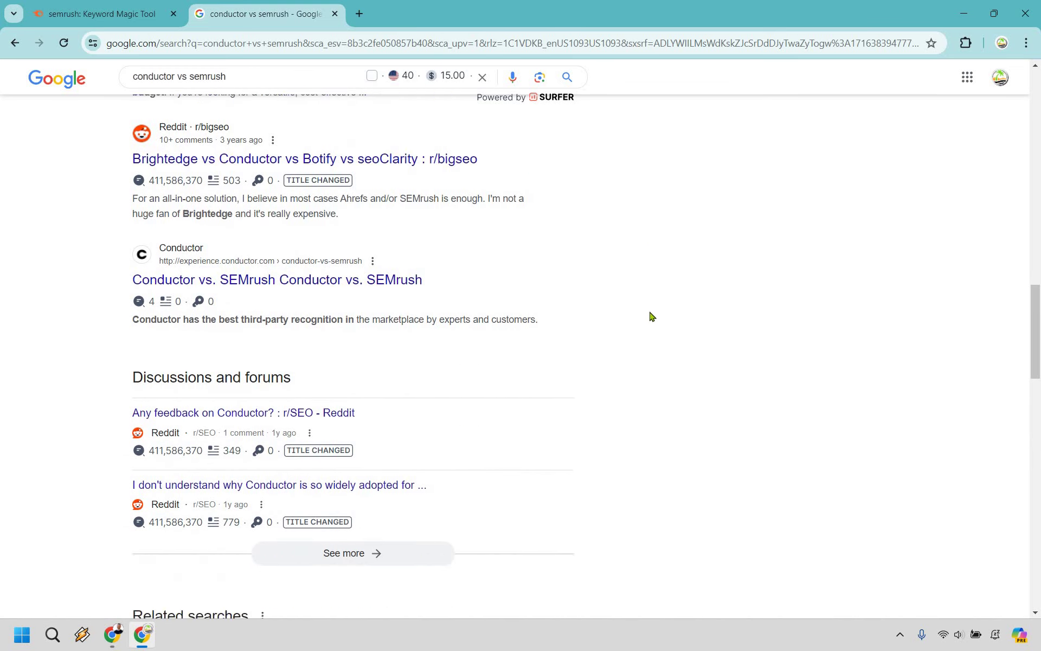
pyautogui.scroll(15, 660, 314)
pyautogui.scroll(2, 607, 285)
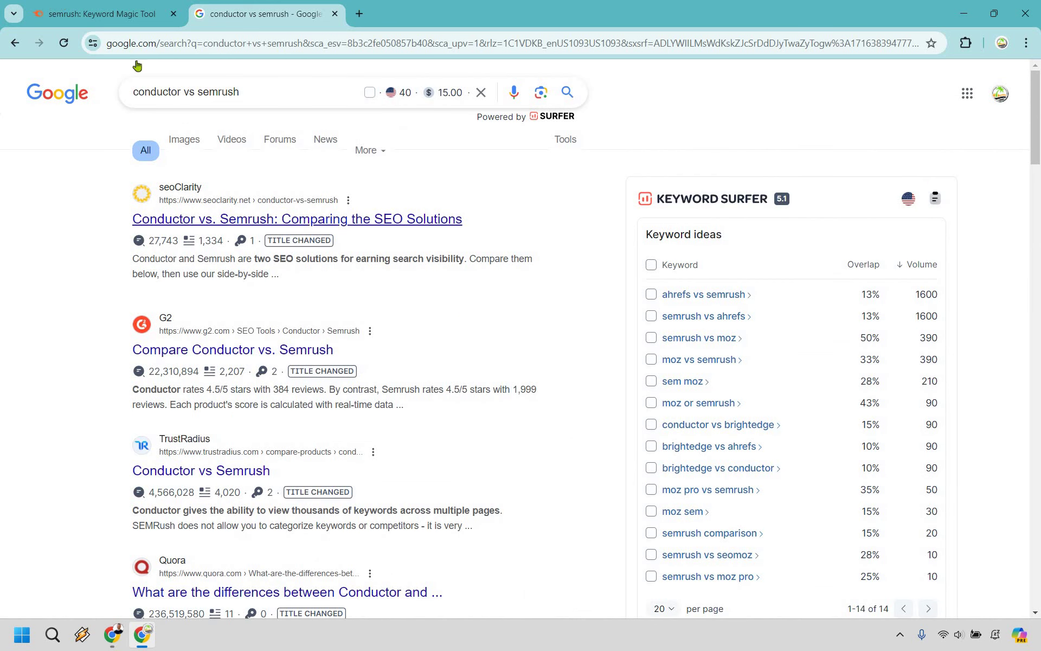
# - Switch back to Semrush and review the remaining semrush keywords, including the comparison ones, with their difficulty and volume
pyautogui.hotkey('ctrl', 'shift', 'Tab')
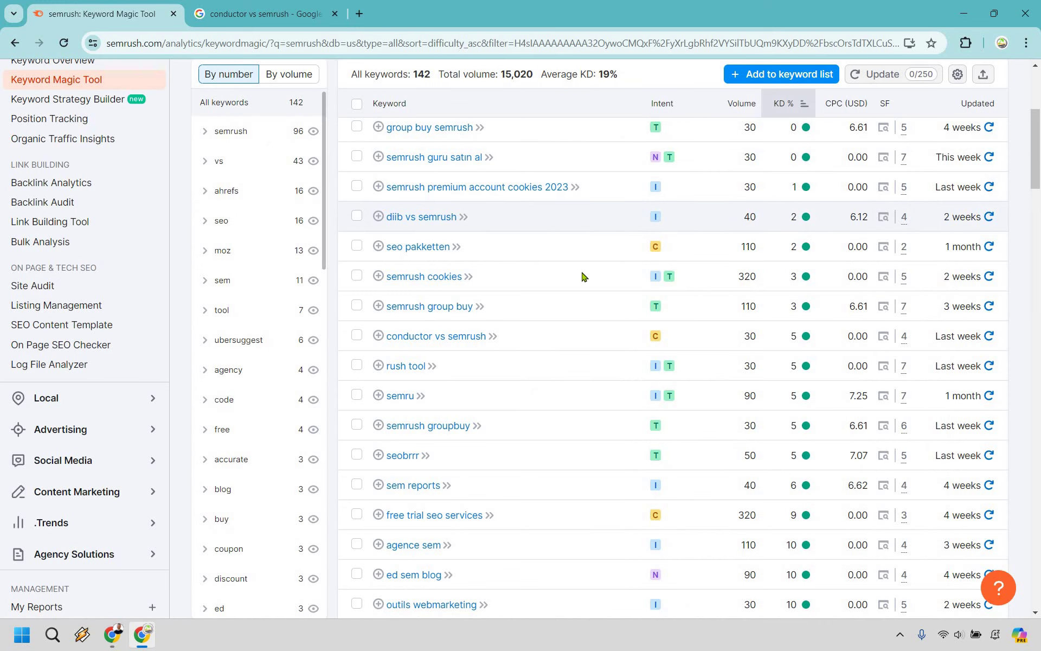
pyautogui.scroll(-3, 586, 260)
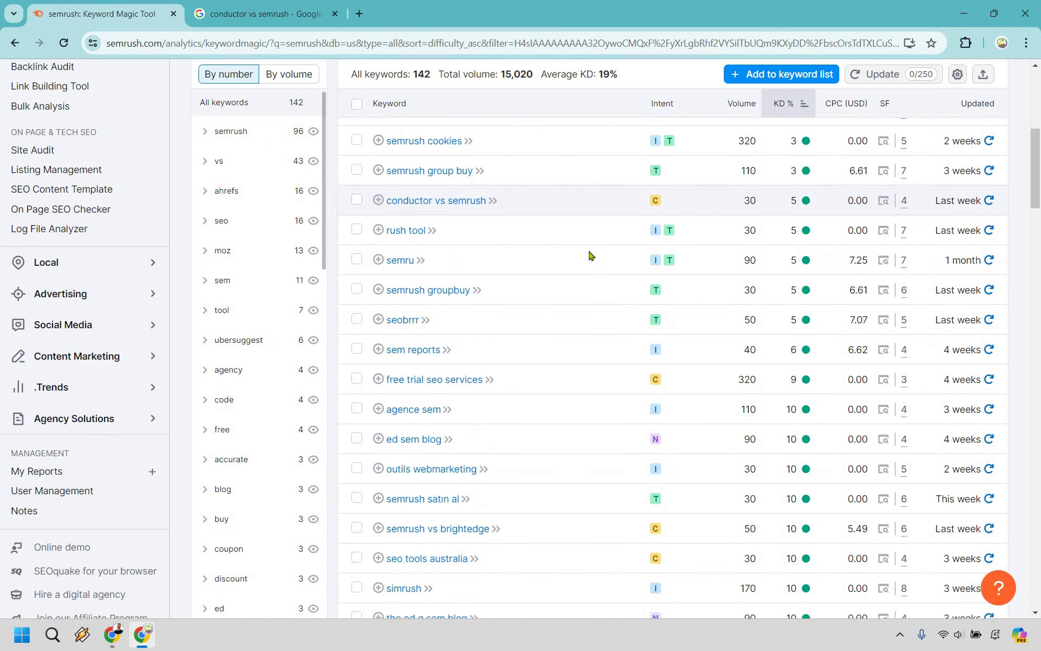
pyautogui.scroll(-6, 590, 255)
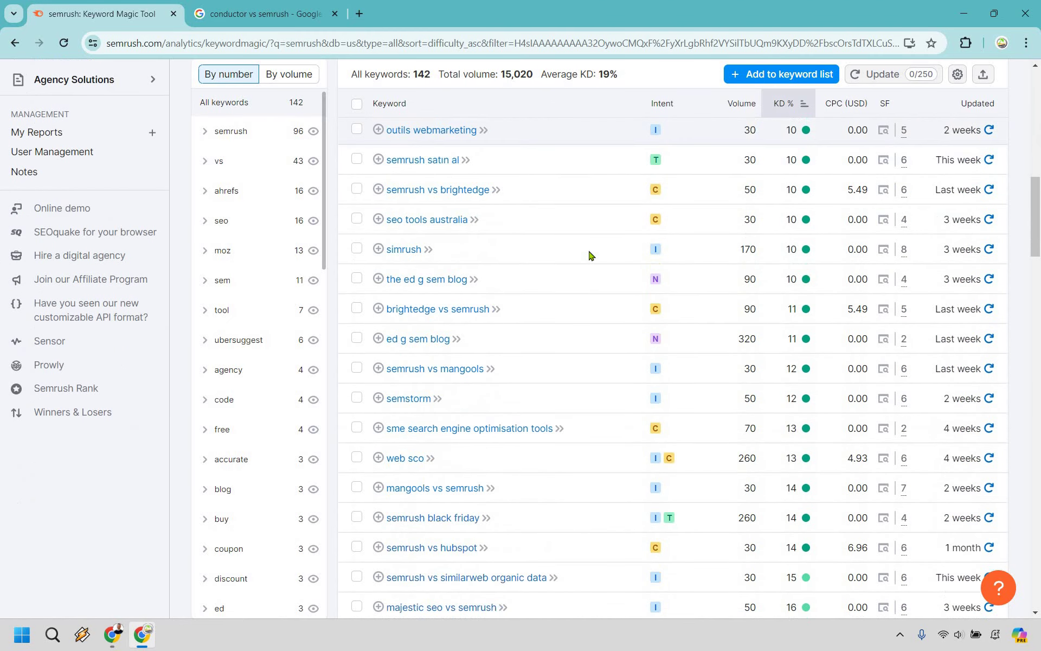
pyautogui.scroll(-1, 471, 243)
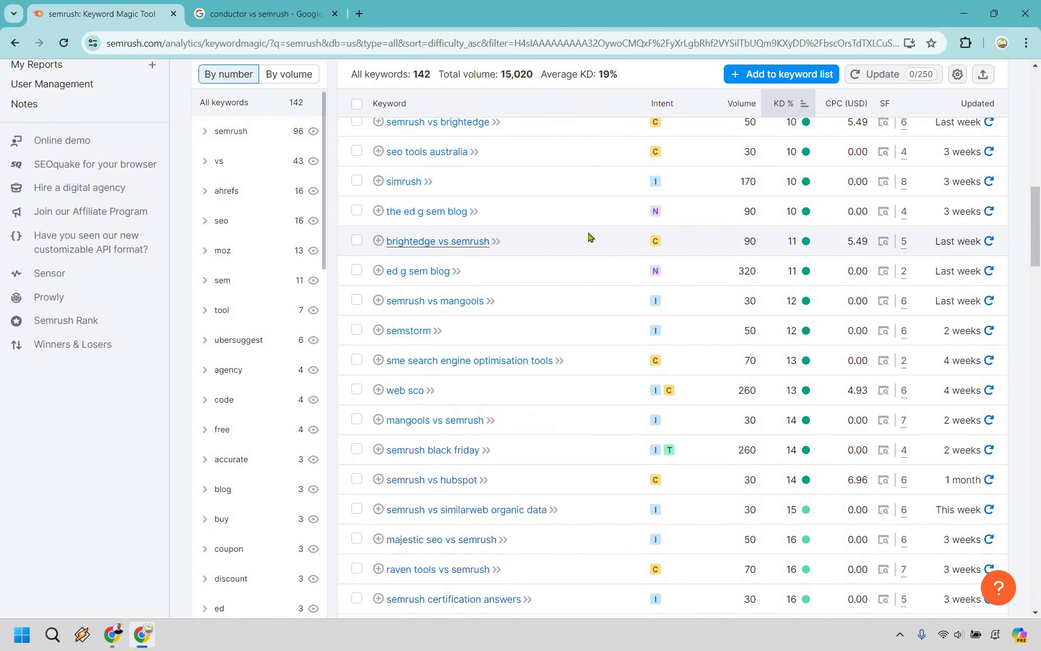
pyautogui.scroll(-2, 444, 344)
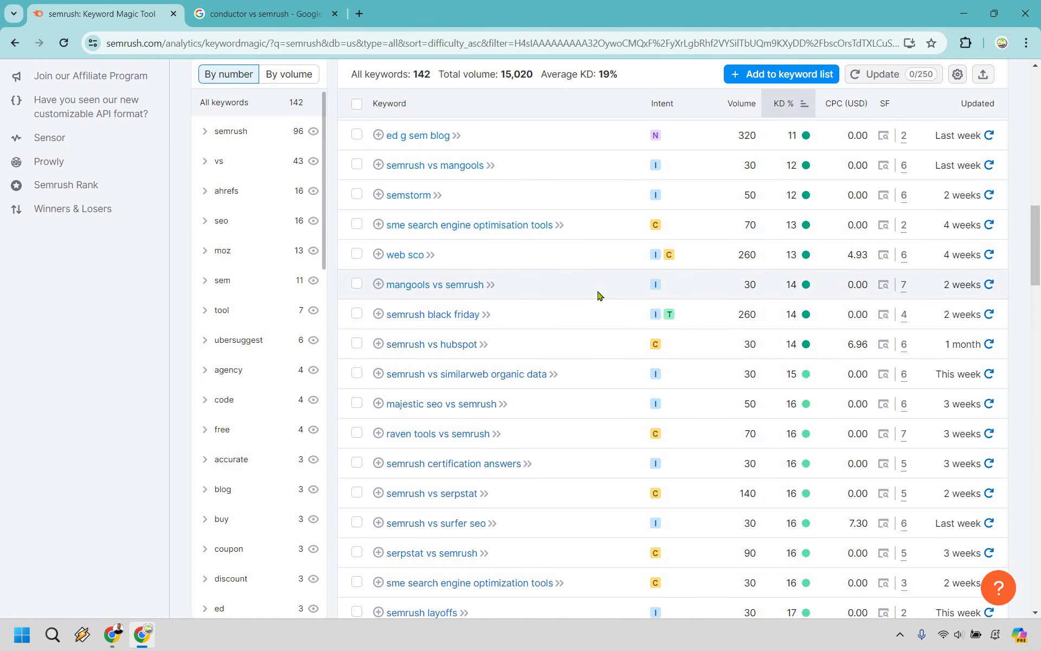
# - Check the question keywords for "semrush" within the difficulty filter, and return to the list of all keywords
pyautogui.scroll(10, 595, 296)
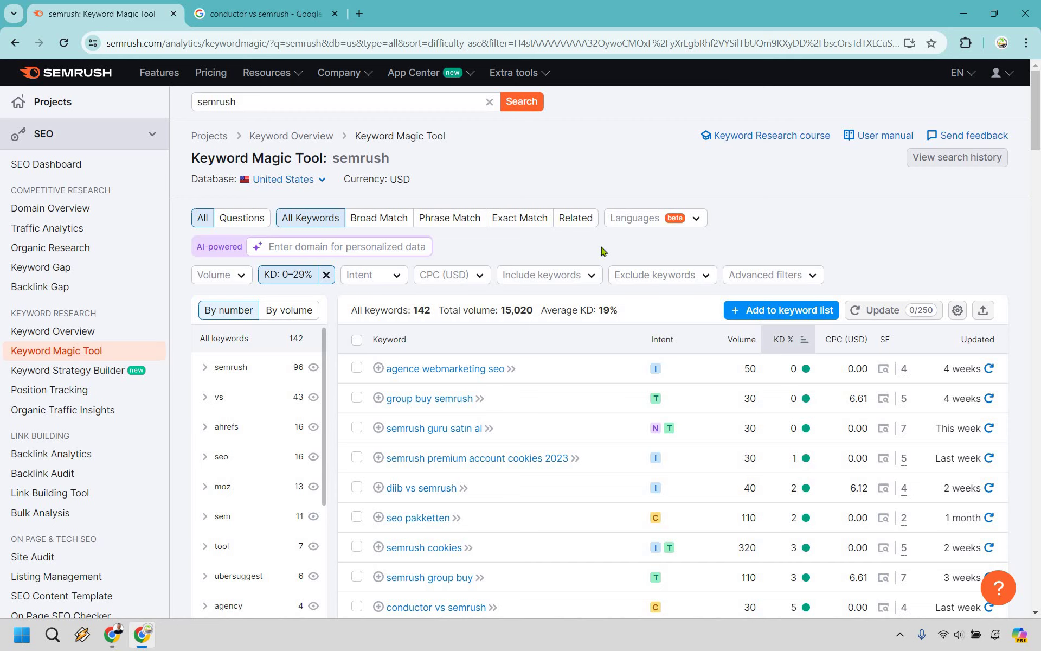
pyautogui.click(258, 219)
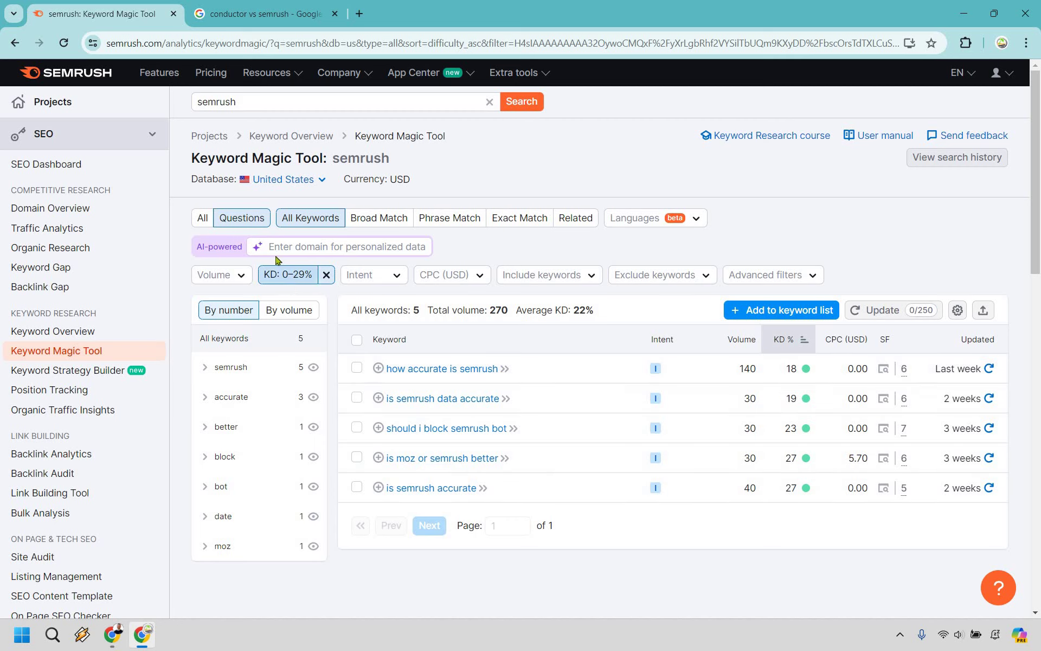
pyautogui.click(203, 218)
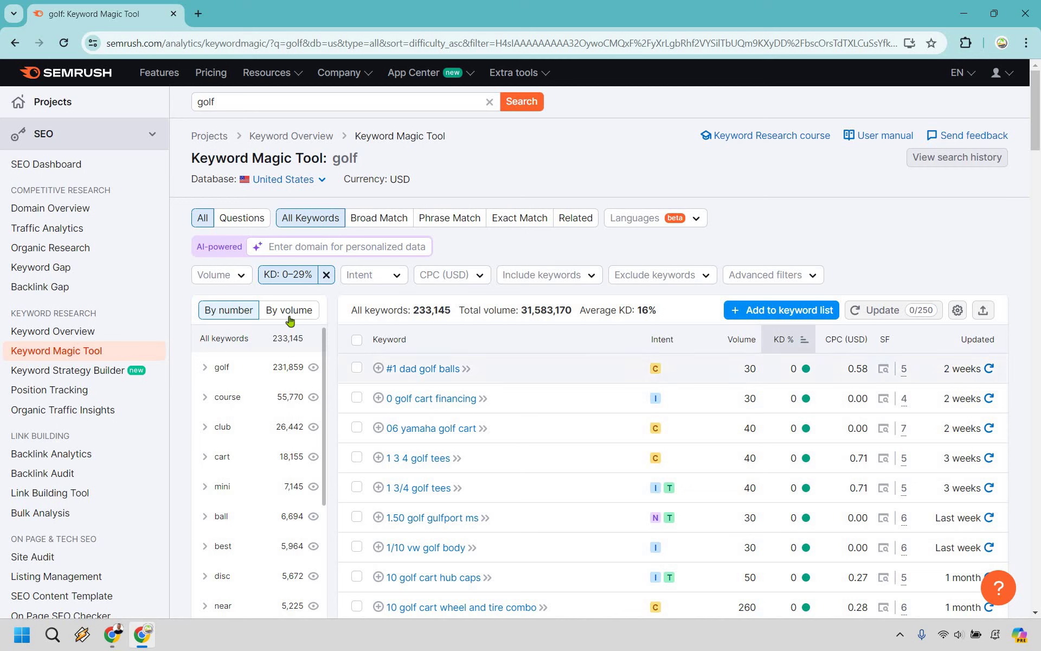
# - Clear the keyword difficulty filter for "golf" and show only question keywords, reviewing those with the lowest difficulty
pyautogui.click(326, 275)
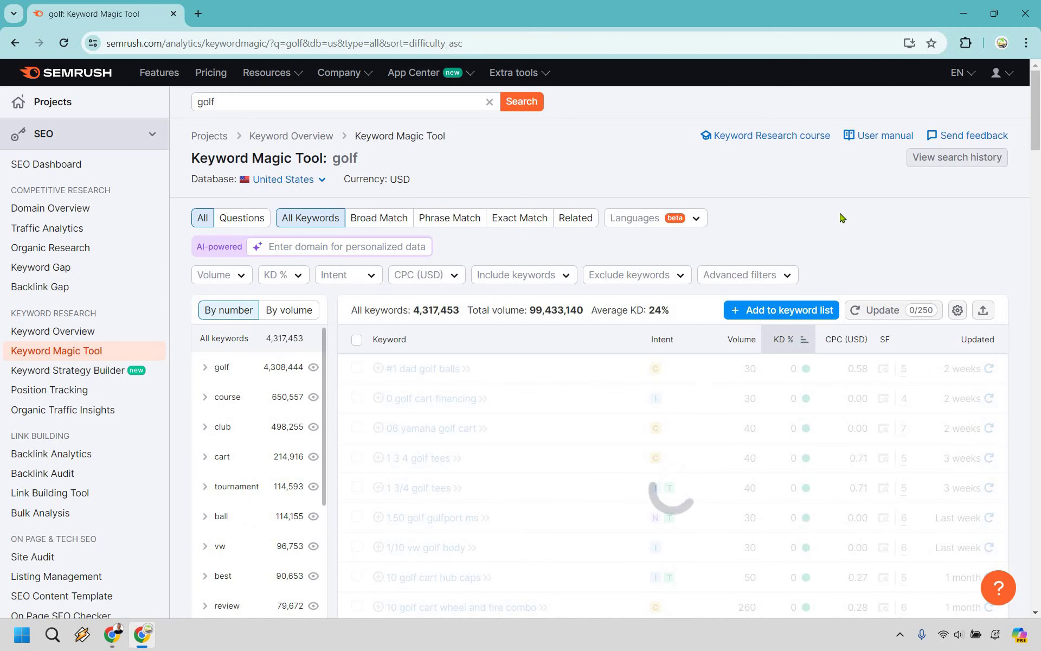
pyautogui.click(234, 218)
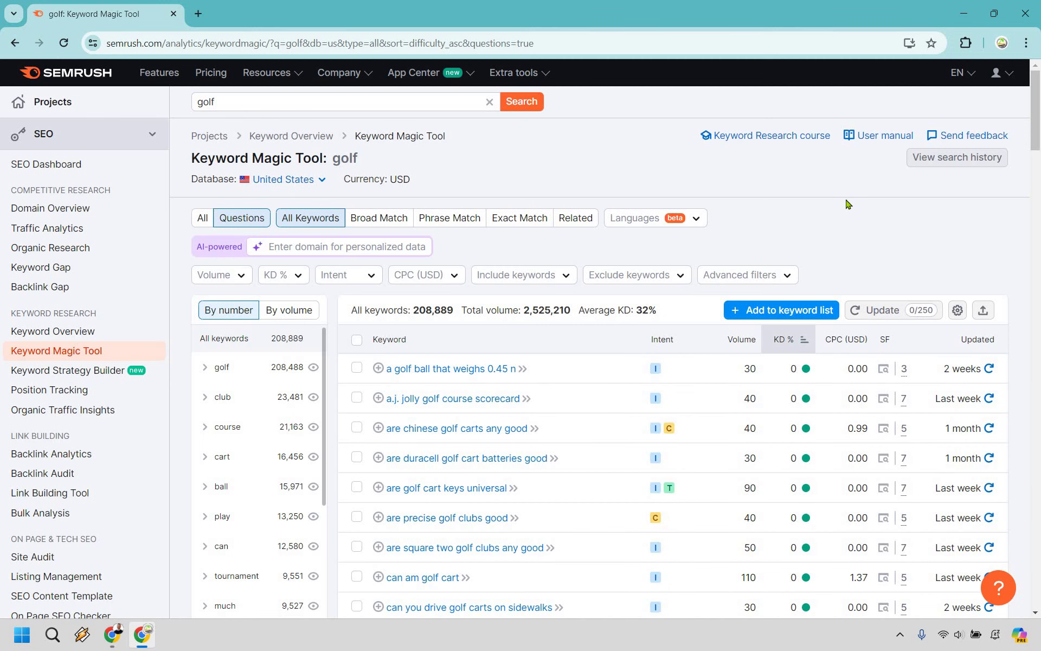
pyautogui.scroll(-3, 705, 201)
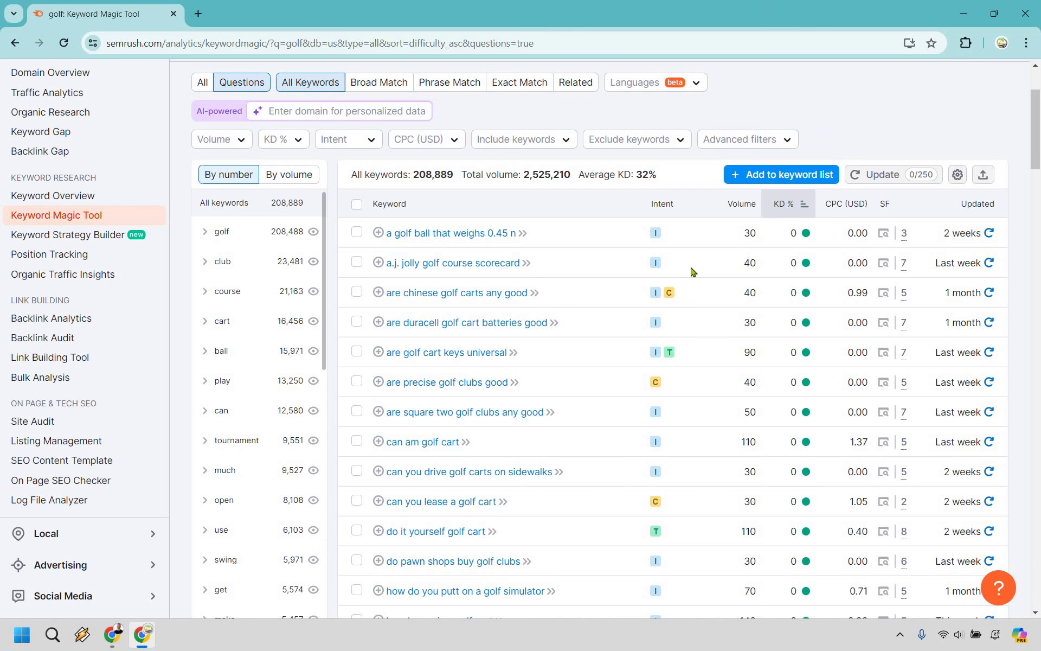
pyautogui.scroll(3, 896, 207)
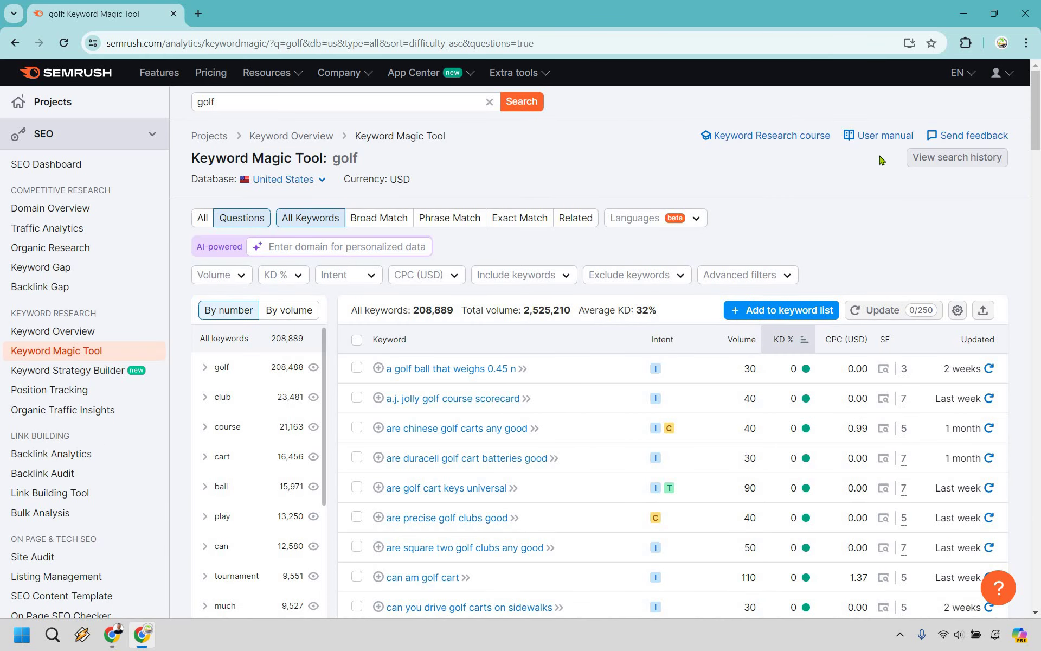
pyautogui.scroll(-3, 797, 268)
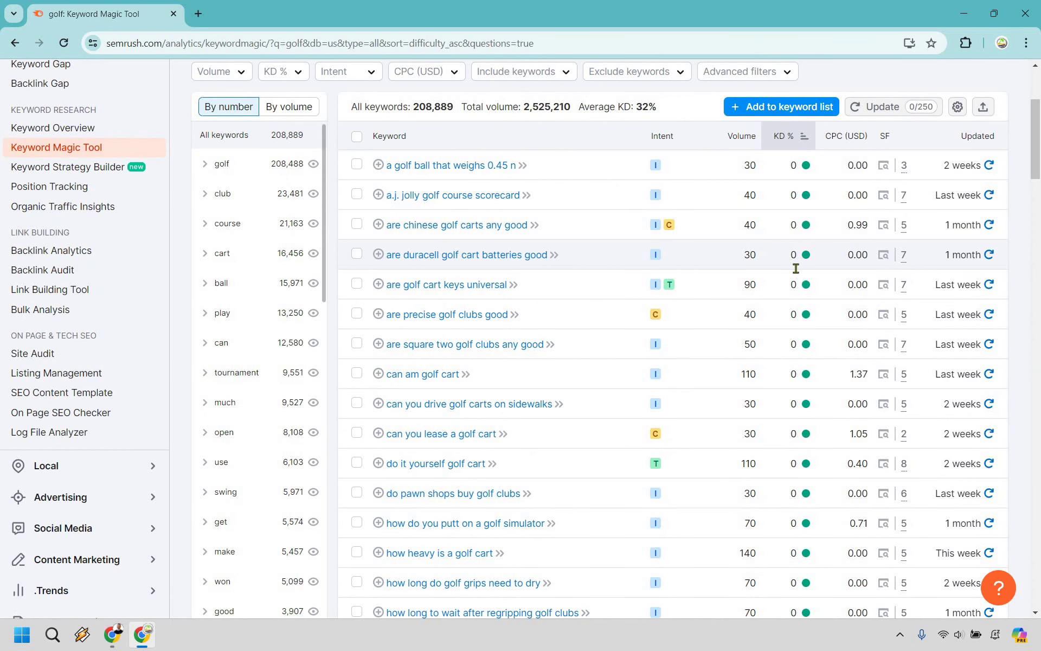
pyautogui.scroll(-3, 494, 313)
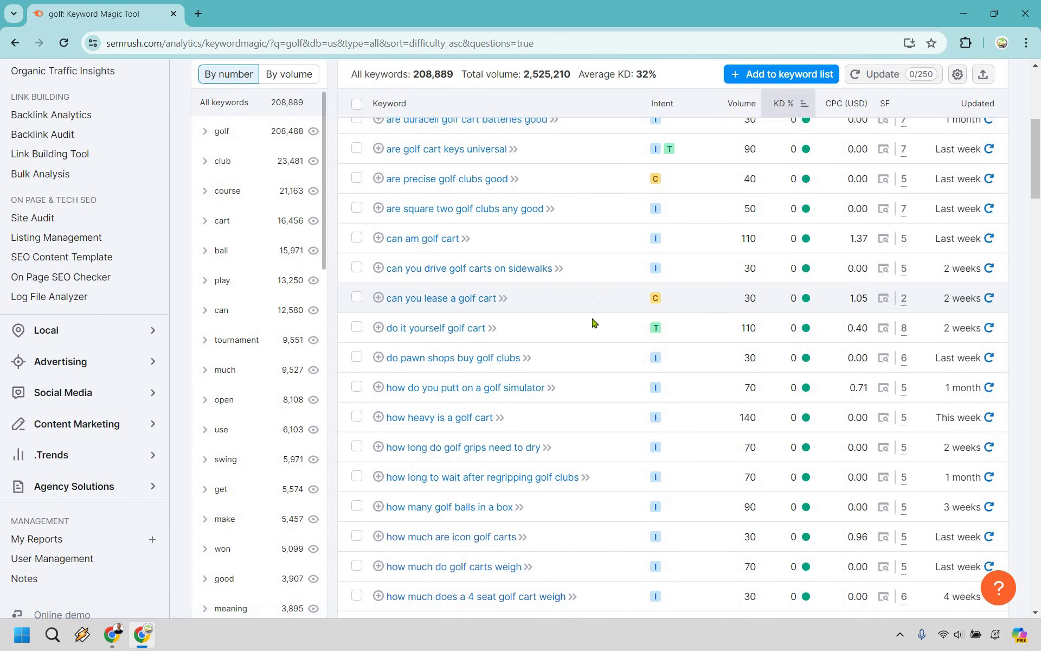
# - Review the lowest-difficulty question keywords for "golf", comparing their topics, volume and difficulty
pyautogui.scroll(-2, 537, 347)
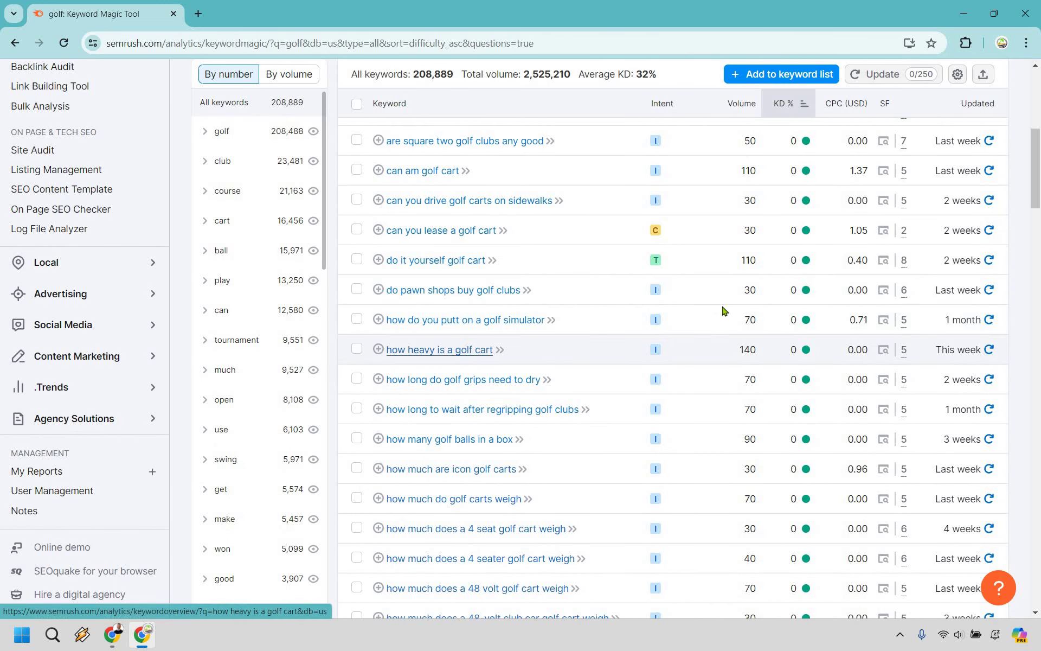
pyautogui.scroll(-2, 721, 258)
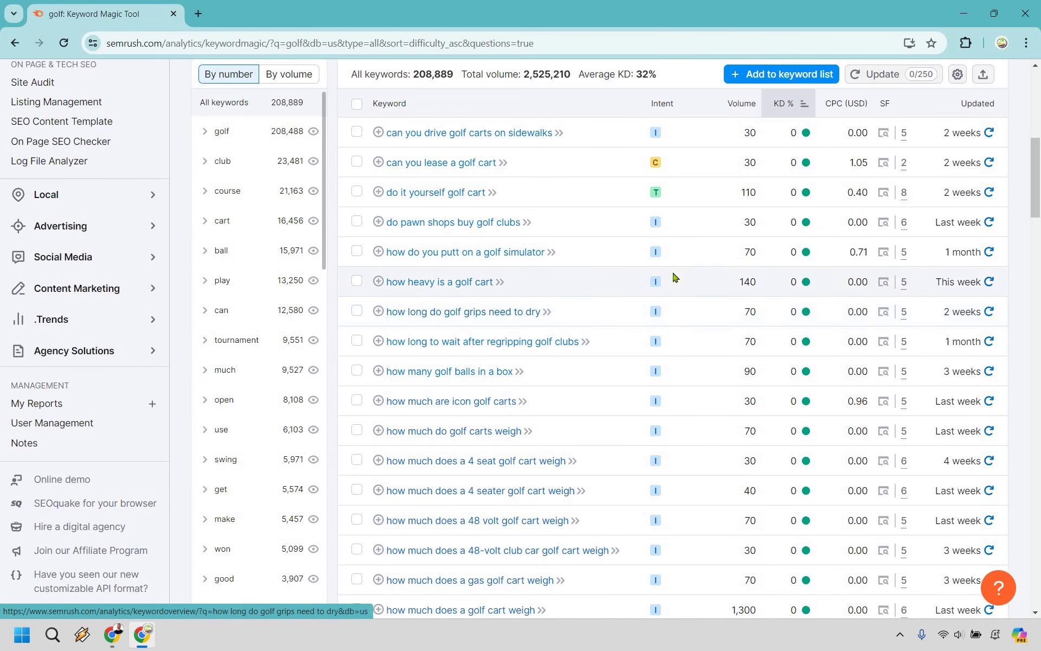
pyautogui.scroll(-2, 674, 277)
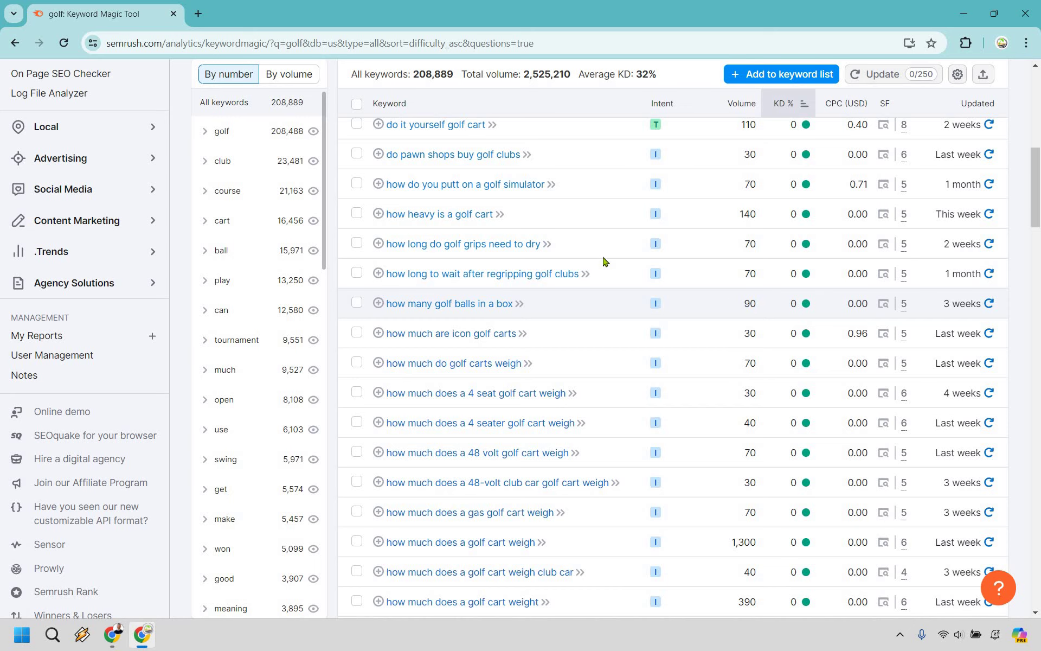
pyautogui.scroll(-1, 605, 234)
pyautogui.scroll(-3, 606, 225)
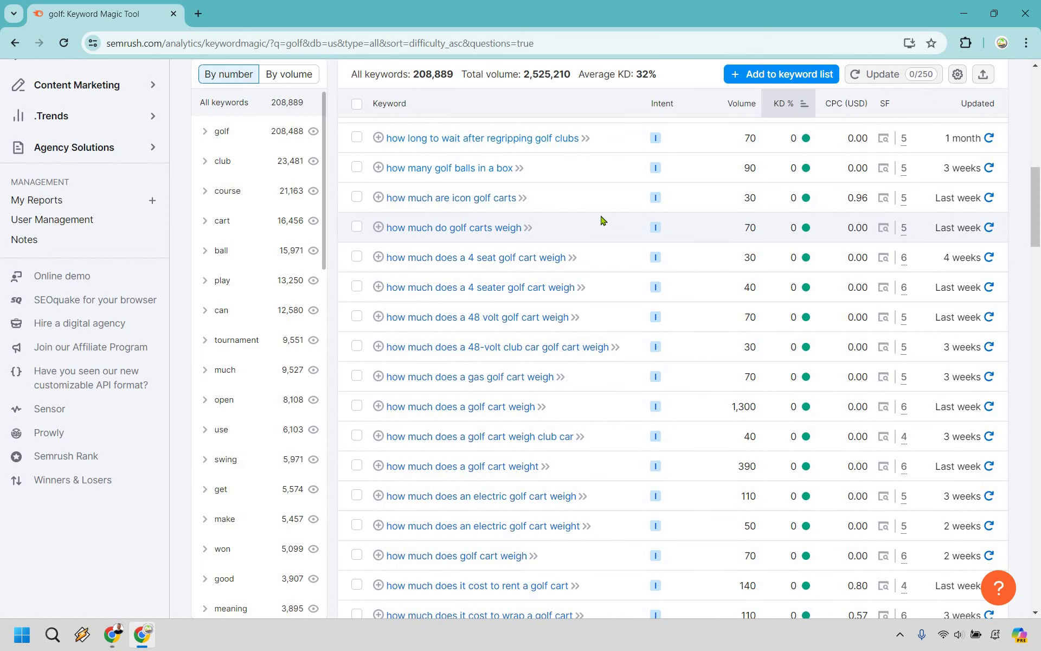
pyautogui.scroll(-4, 604, 225)
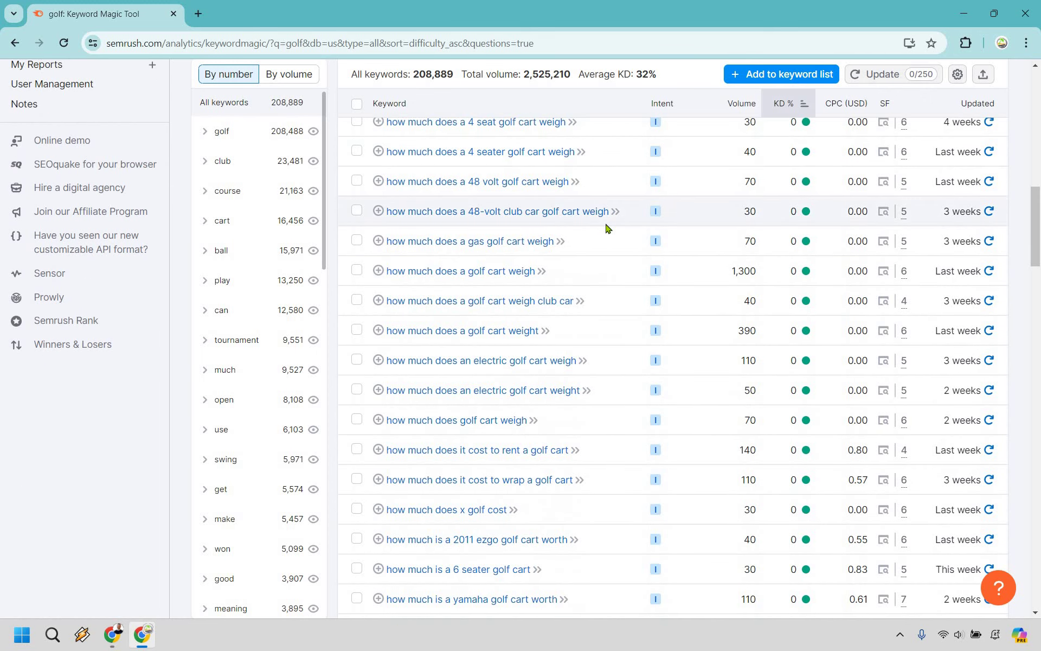
pyautogui.scroll(-4, 607, 230)
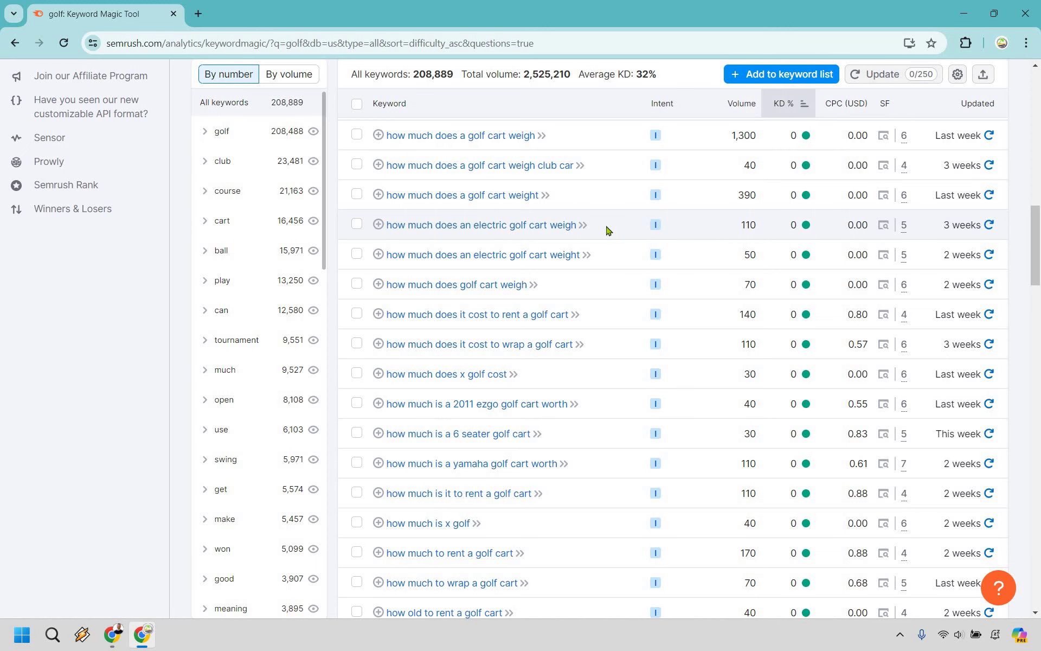
pyautogui.scroll(-6, 607, 230)
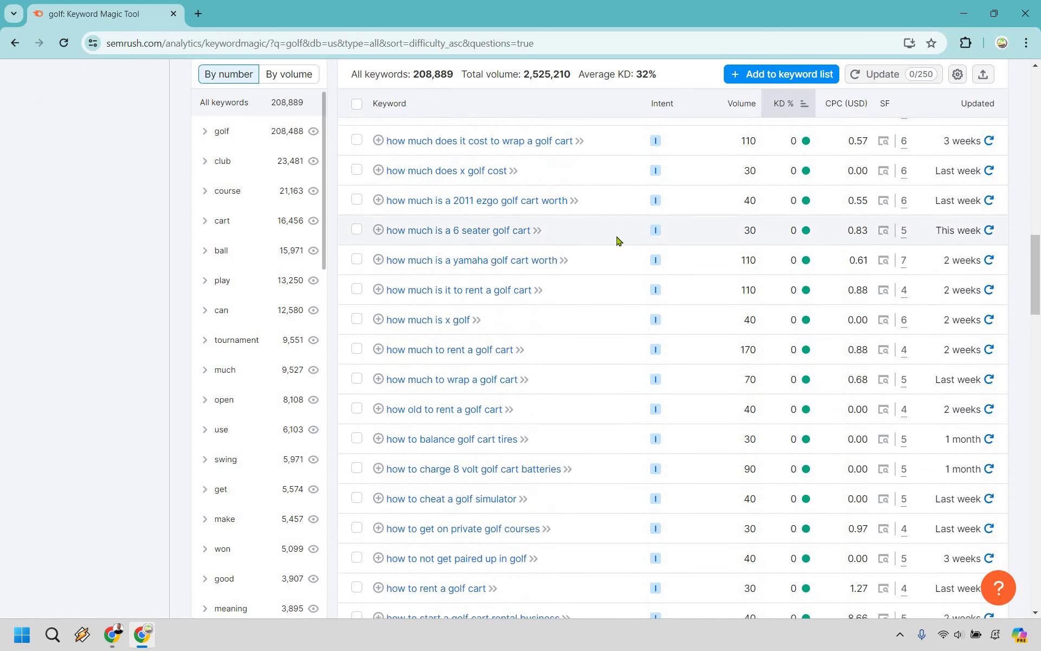
pyautogui.scroll(-4, 590, 340)
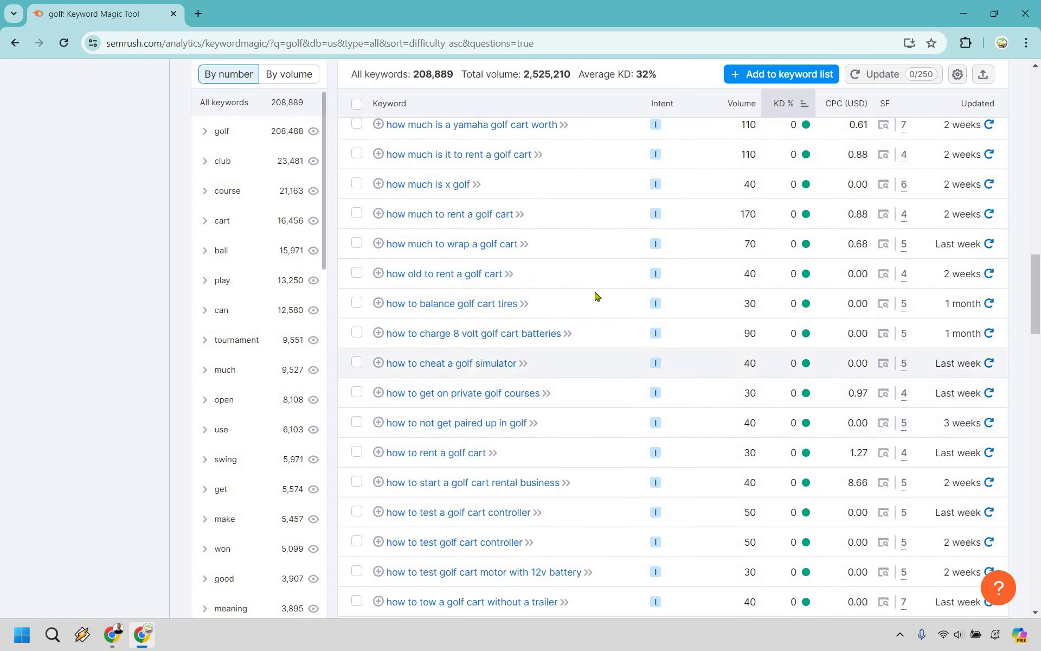
pyautogui.scroll(-4, 601, 286)
pyautogui.scroll(-6, 604, 326)
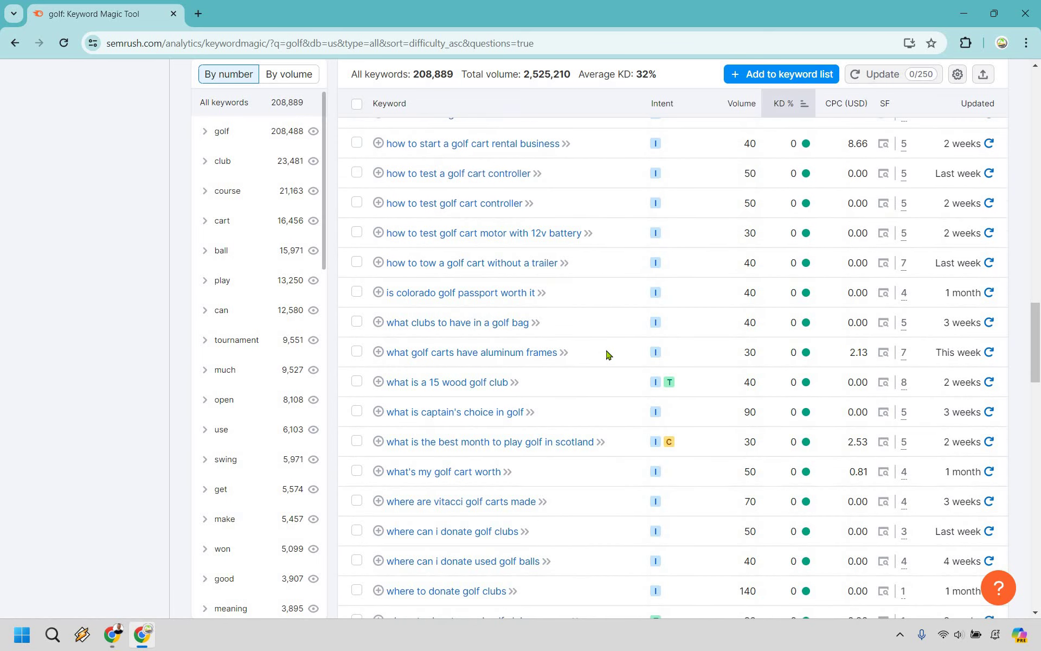
# - Exclude keywords containing "cart" from the golf question keywords
pyautogui.scroll(18, 608, 353)
pyautogui.scroll(20, 608, 354)
pyautogui.click(618, 275)
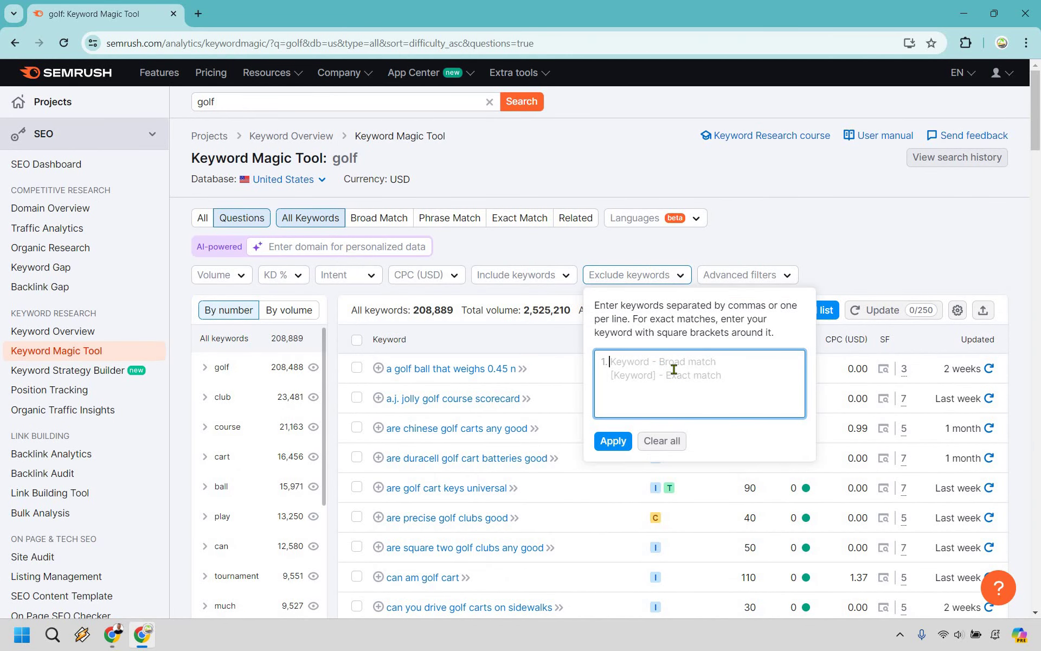
pyautogui.click(674, 369)
pyautogui.write('cart')
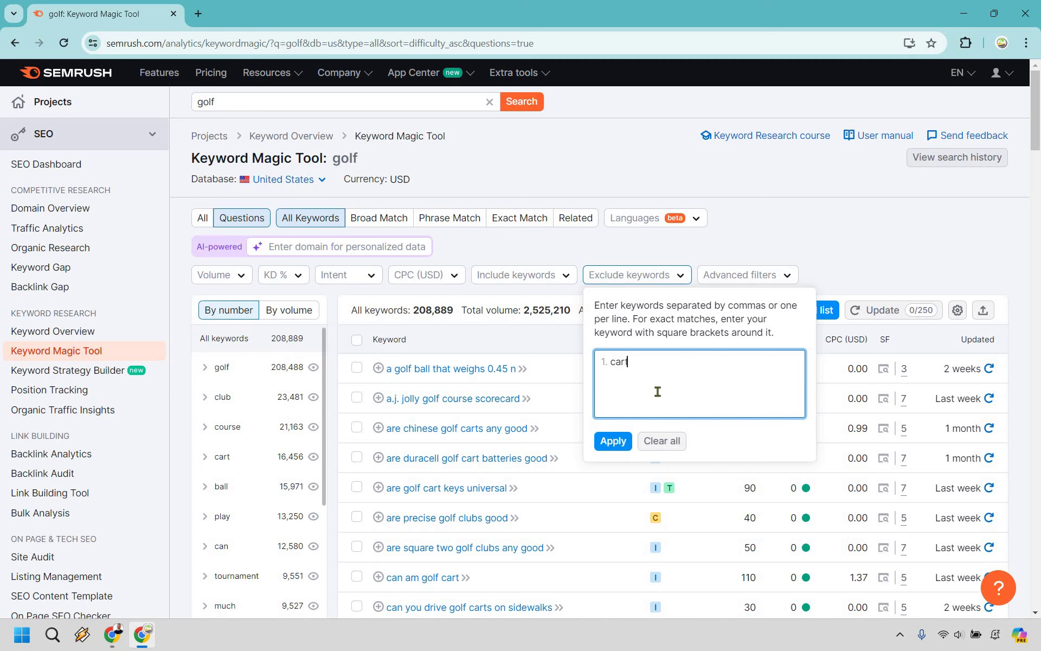
pyautogui.click(613, 441)
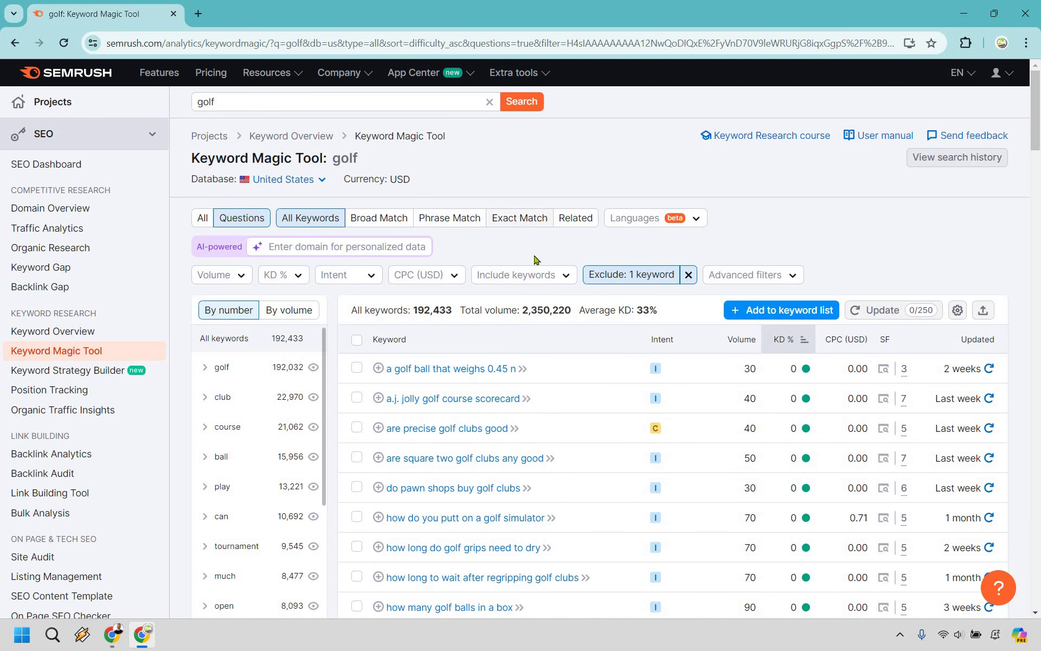
# - Review the filtered golf questions without cart terms for low-difficulty topics worth targeting, checking their volume
pyautogui.scroll(-3, 577, 250)
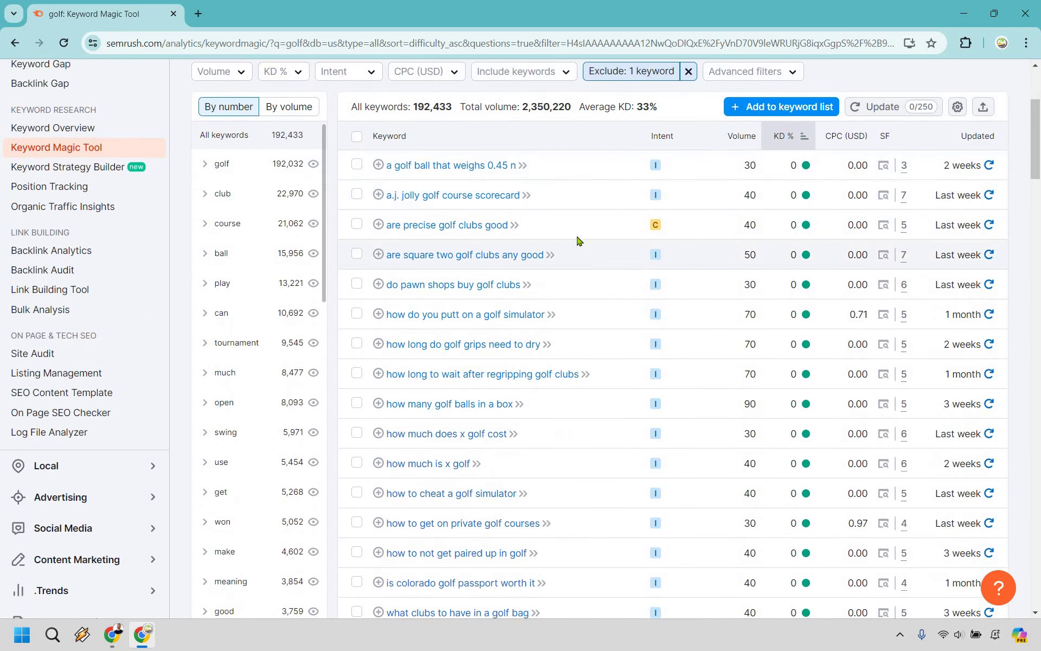
pyautogui.scroll(-5, 578, 241)
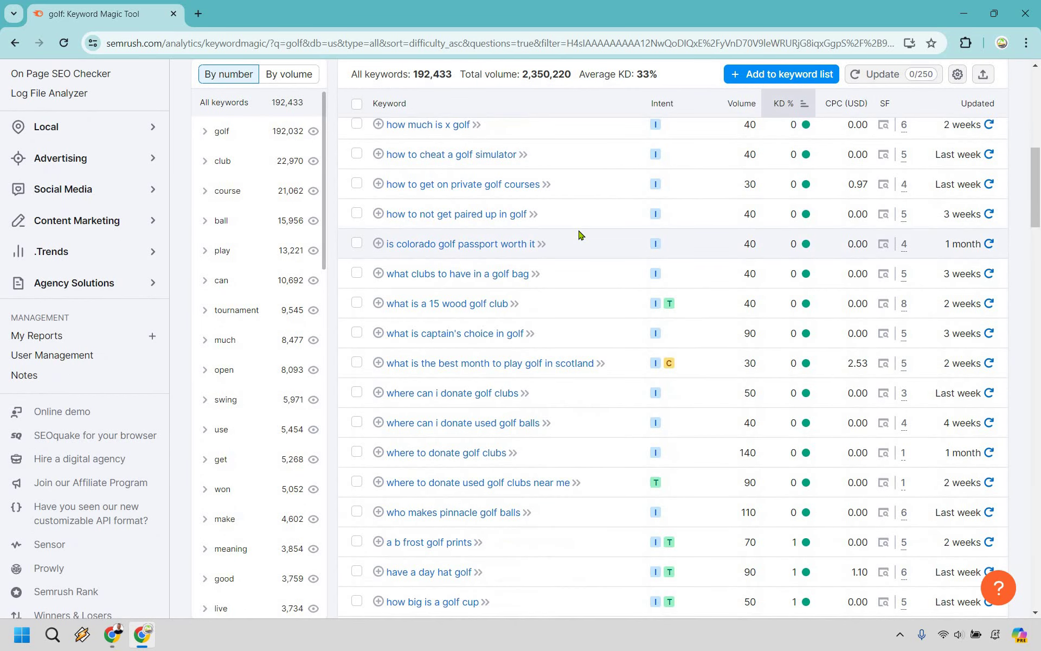
pyautogui.scroll(-4, 578, 236)
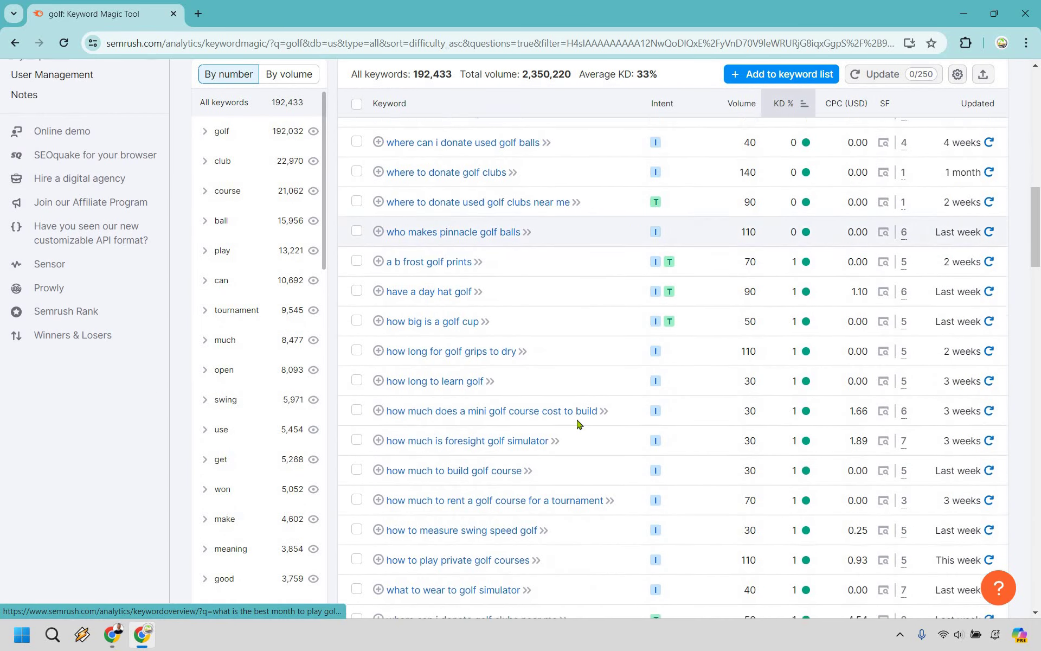
pyautogui.scroll(-2, 578, 423)
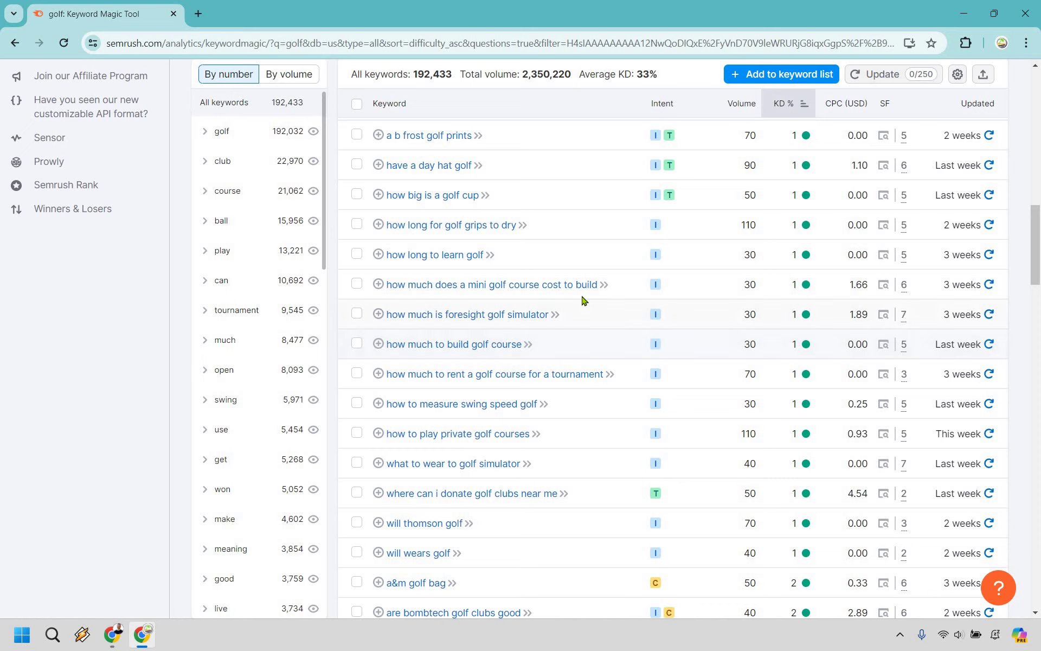
pyautogui.scroll(-1, 509, 284)
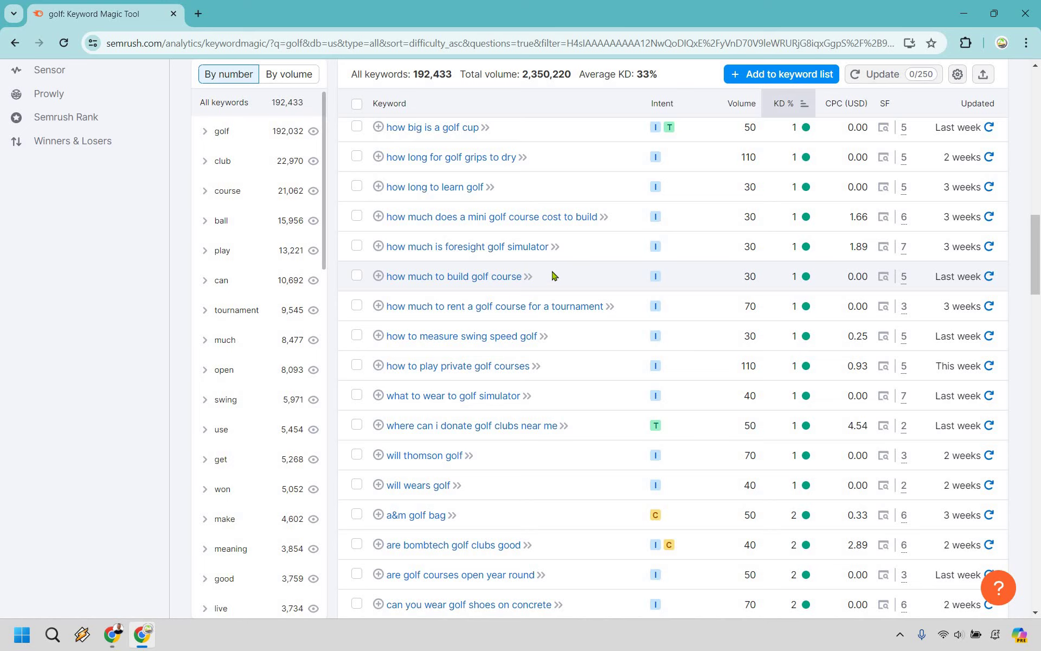
pyautogui.scroll(-3, 564, 274)
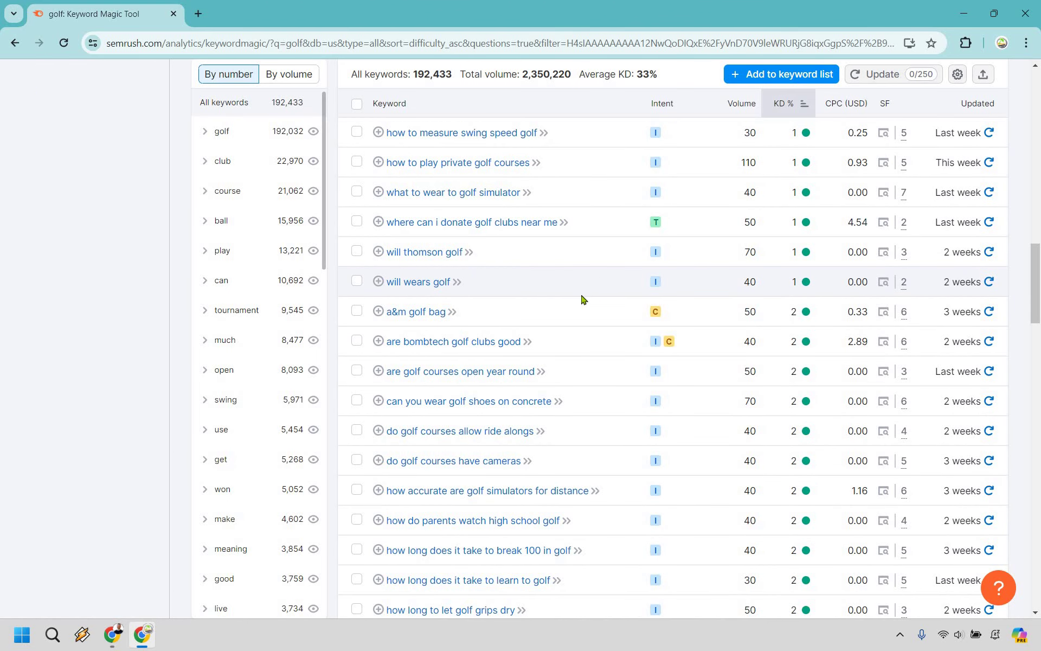
pyautogui.scroll(-1, 578, 299)
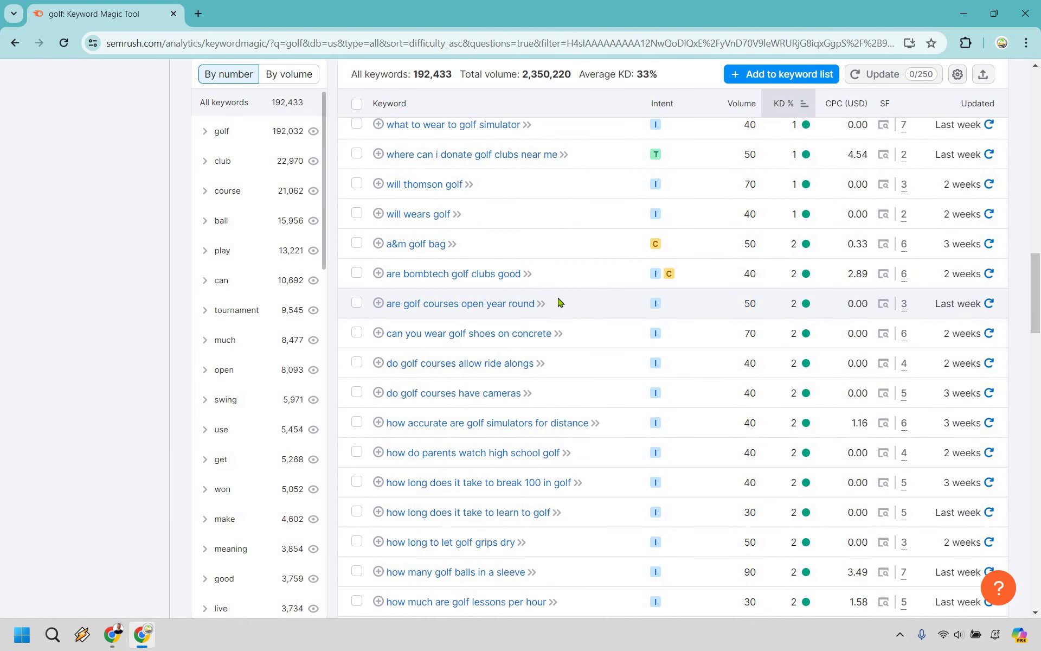
pyautogui.scroll(-1, 552, 324)
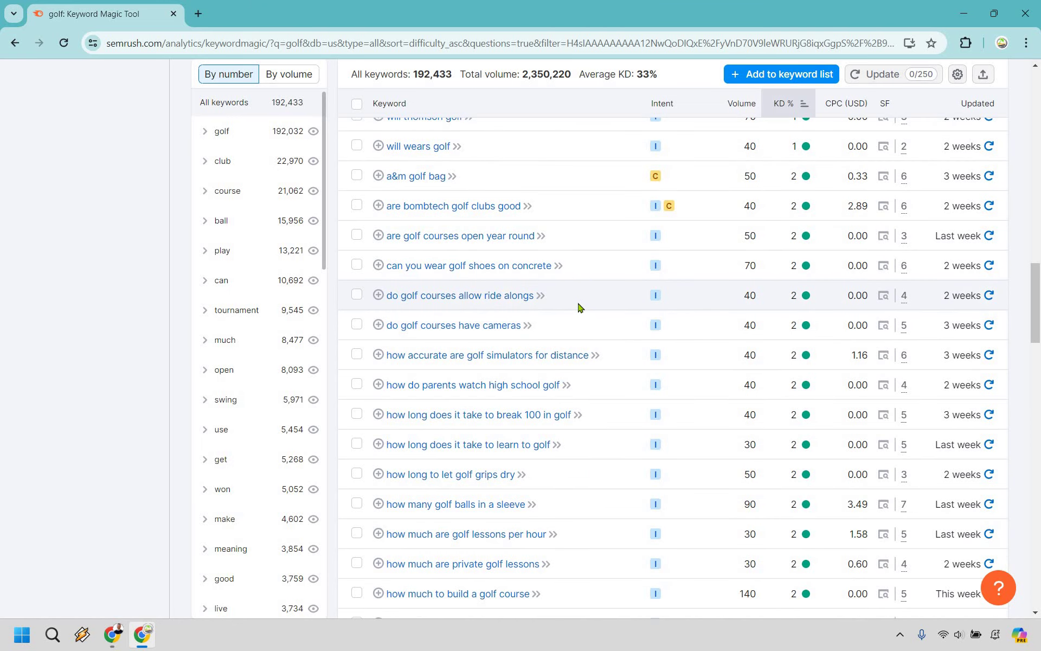
pyautogui.scroll(-2, 579, 307)
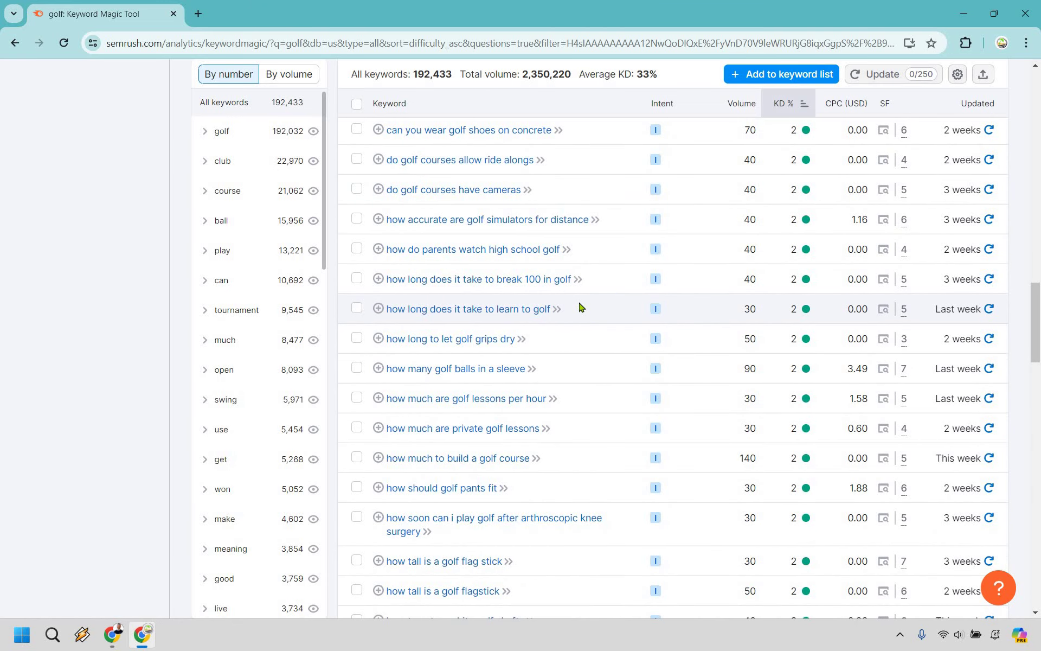
pyautogui.scroll(-1, 542, 304)
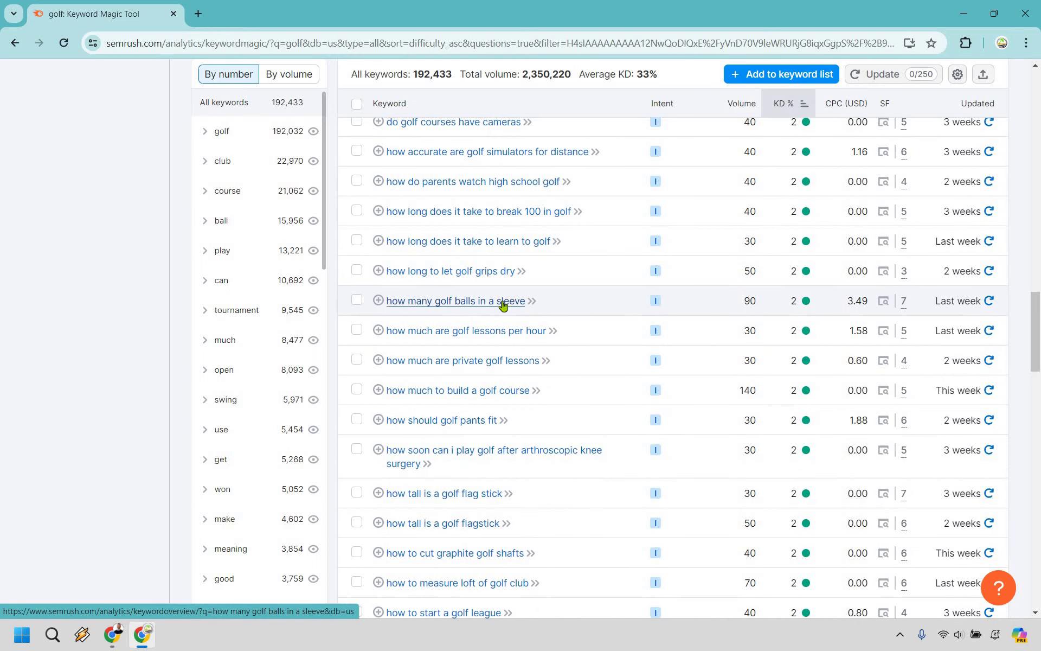
# - Search Google for "how many golf balls in a sleeve" and examine the results for competing sites, their traffic and matching titles
pyautogui.click(532, 300)
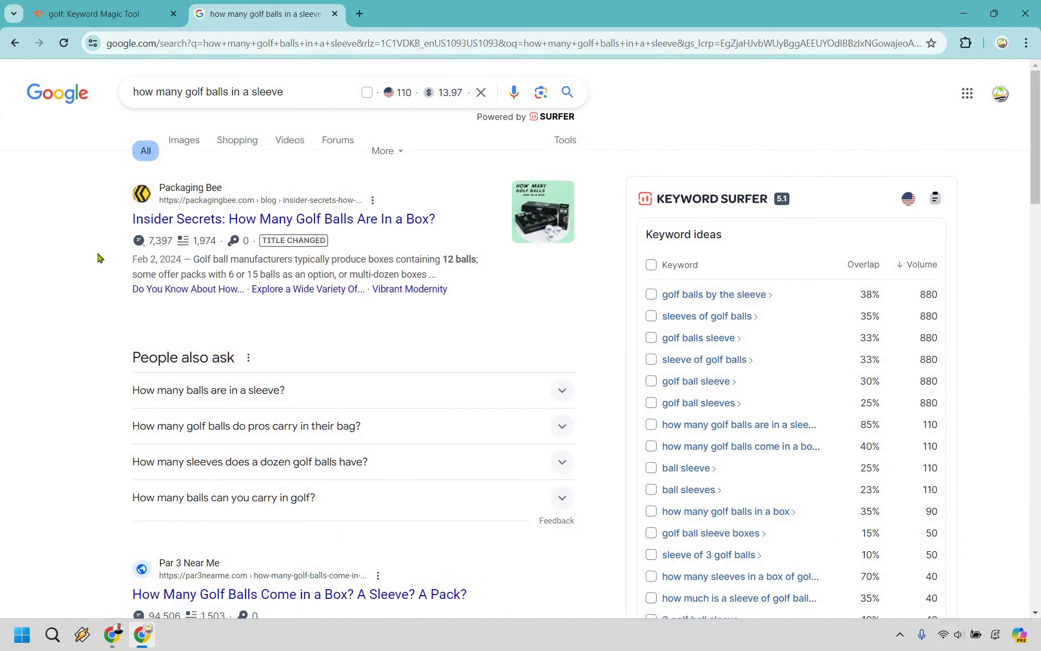
pyautogui.scroll(-3, 100, 251)
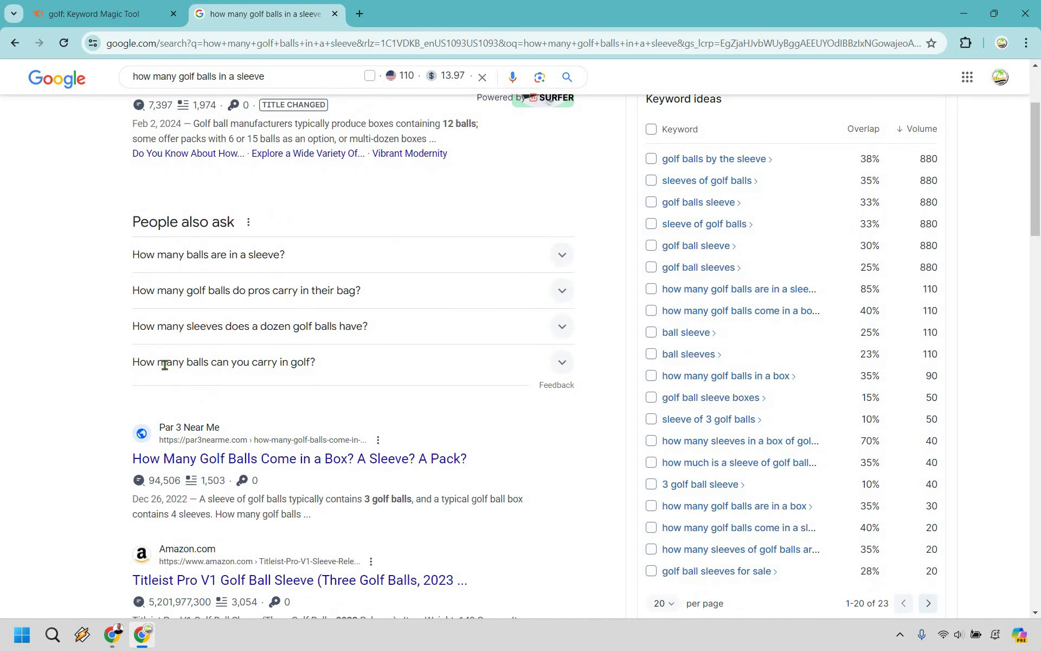
pyautogui.scroll(-3, 163, 362)
pyautogui.scroll(-4, 83, 379)
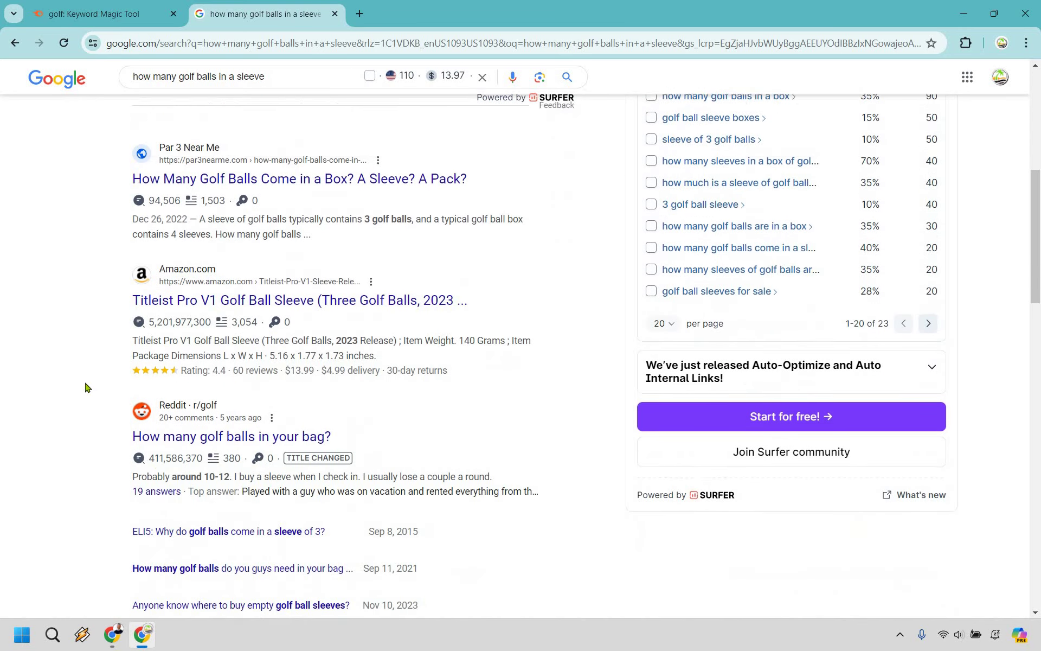
pyautogui.scroll(-7, 76, 271)
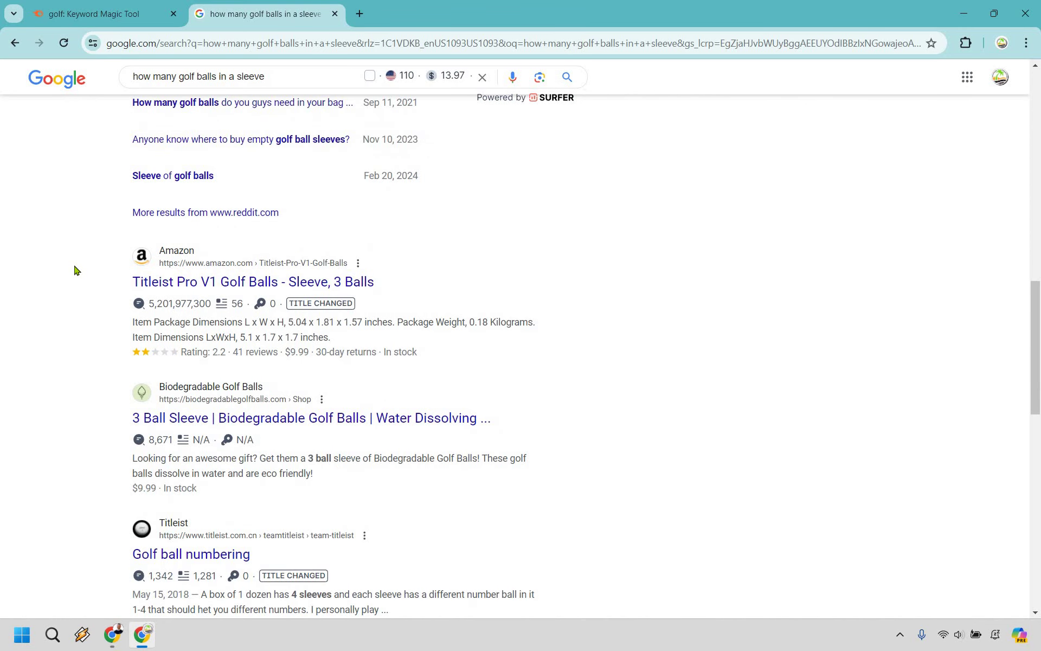
pyautogui.scroll(-3, 76, 270)
pyautogui.scroll(-4, 76, 269)
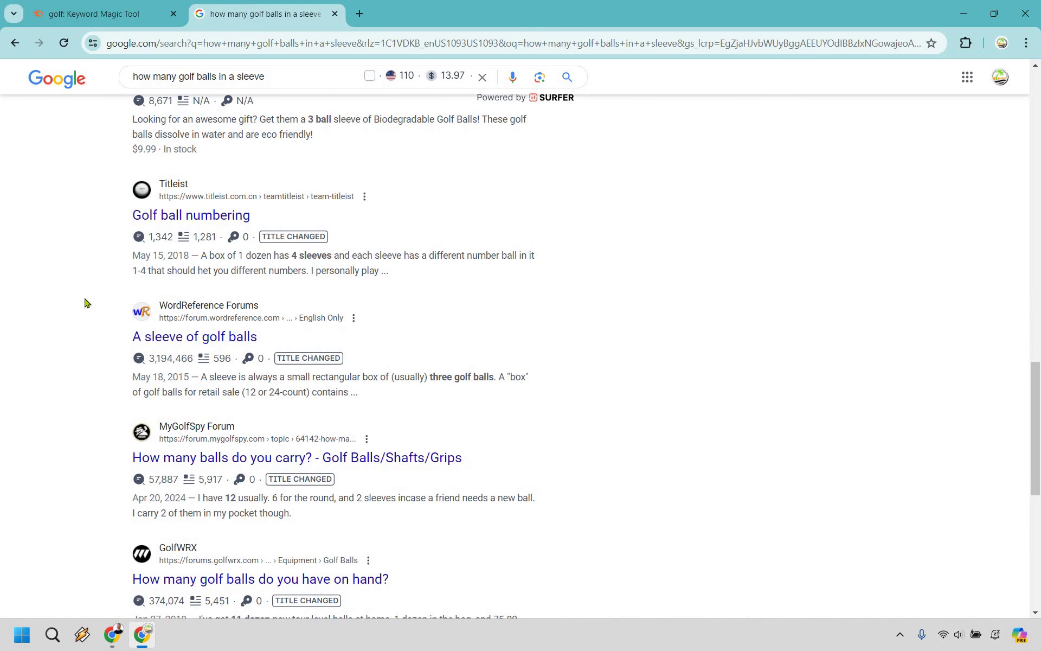
pyautogui.scroll(20, 85, 303)
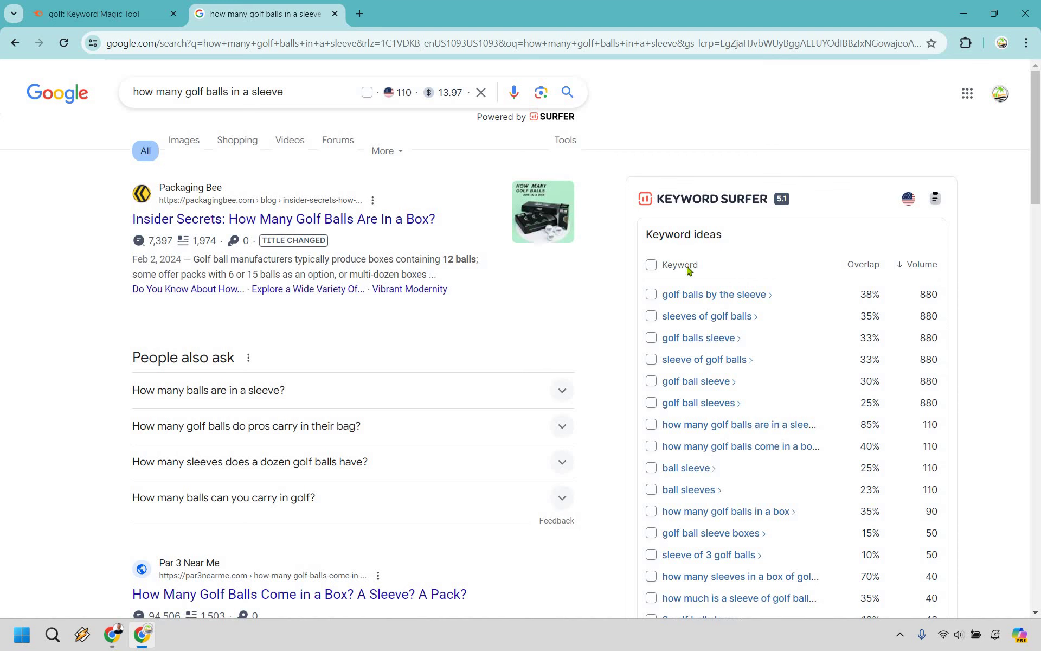
# - Switch back to Semrush and review the remaining golf questions on the first page with their difficulty and volume
pyautogui.hotkey('ctrl', 'shift', 'Tab')
pyautogui.scroll(-4, 618, 234)
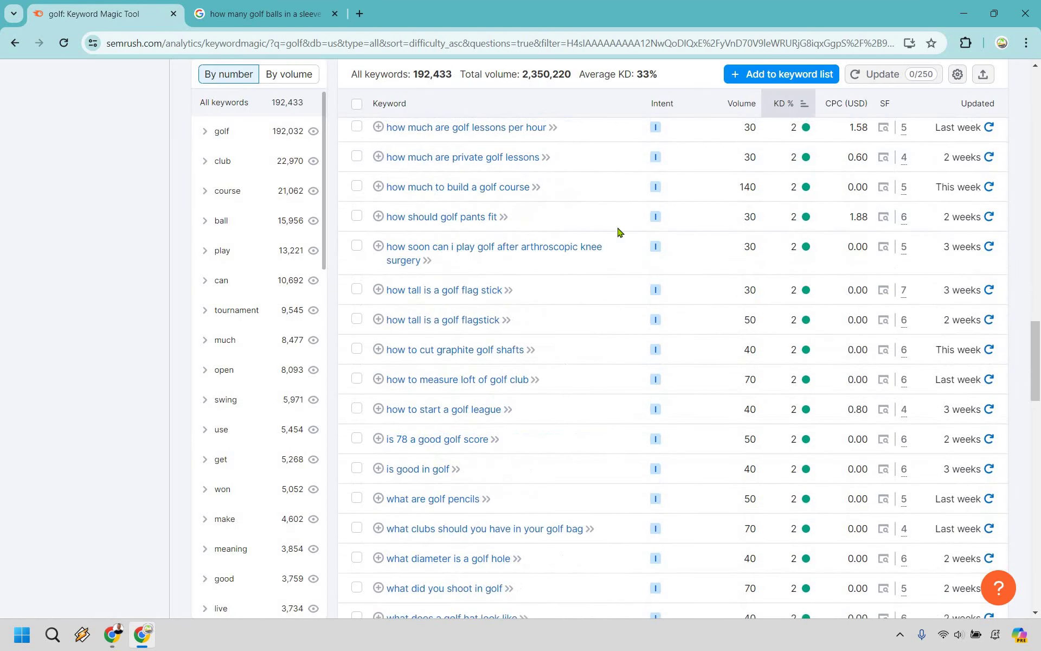
pyautogui.scroll(-2, 544, 297)
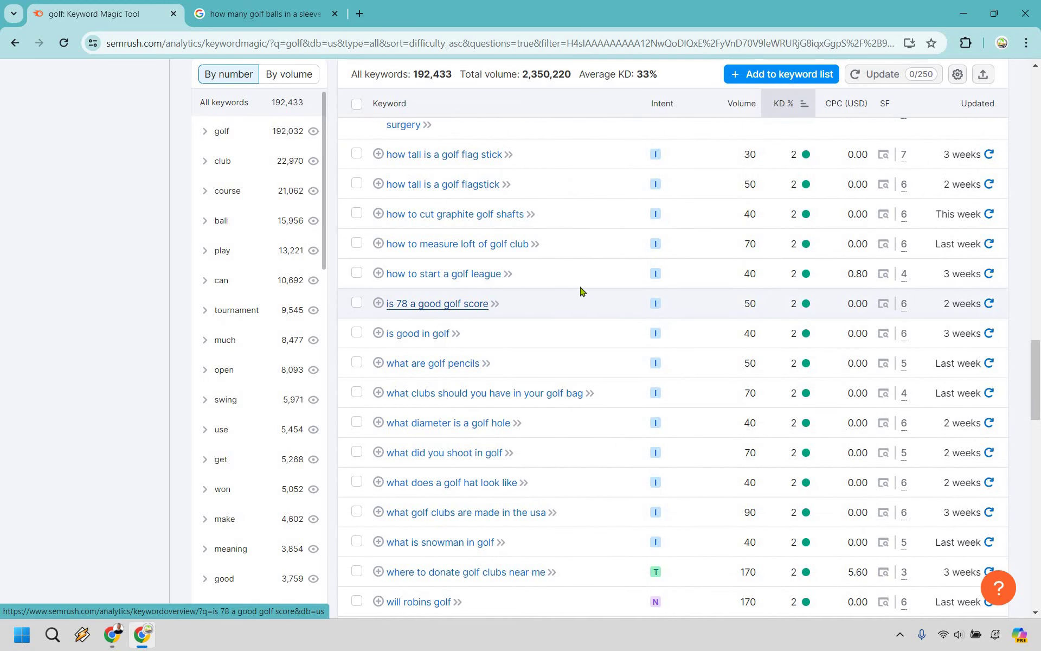
pyautogui.scroll(-6, 580, 290)
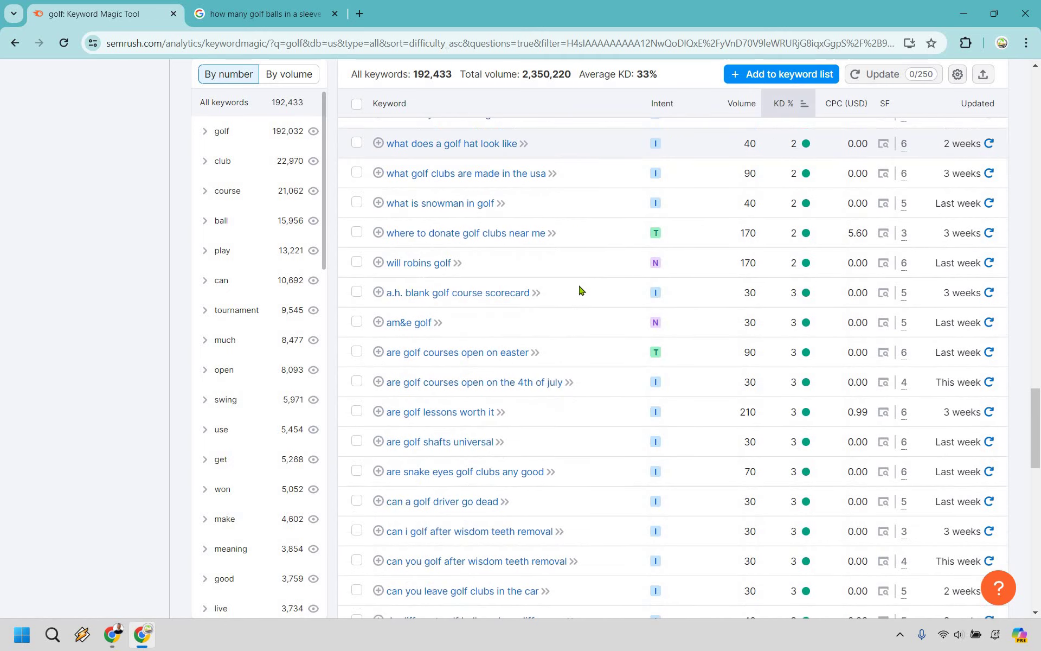
pyautogui.scroll(-5, 581, 297)
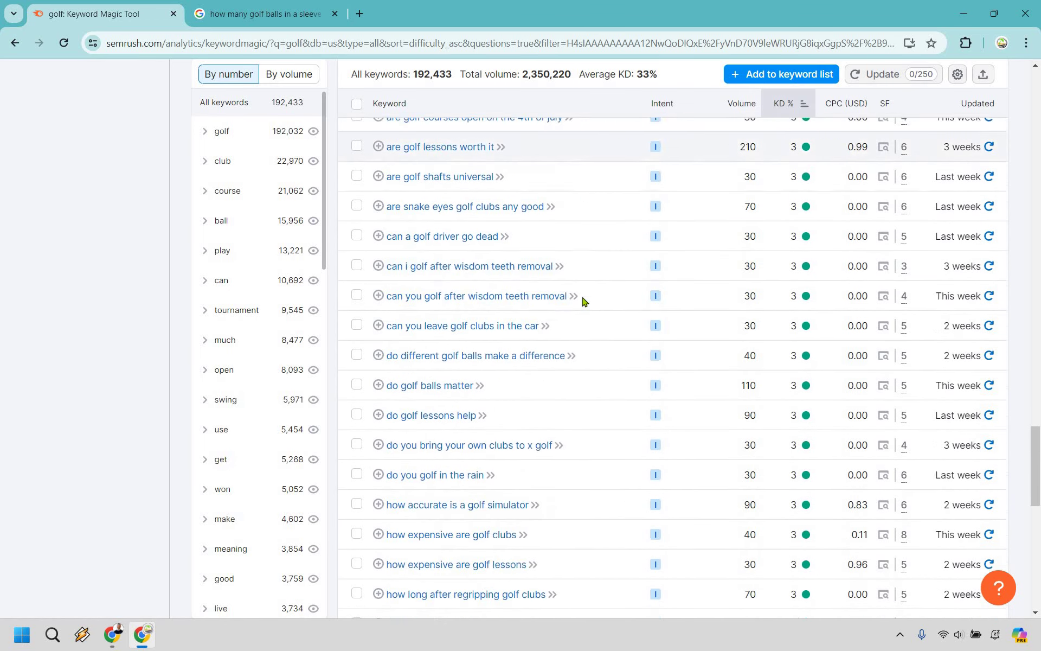
pyautogui.scroll(-2, 585, 299)
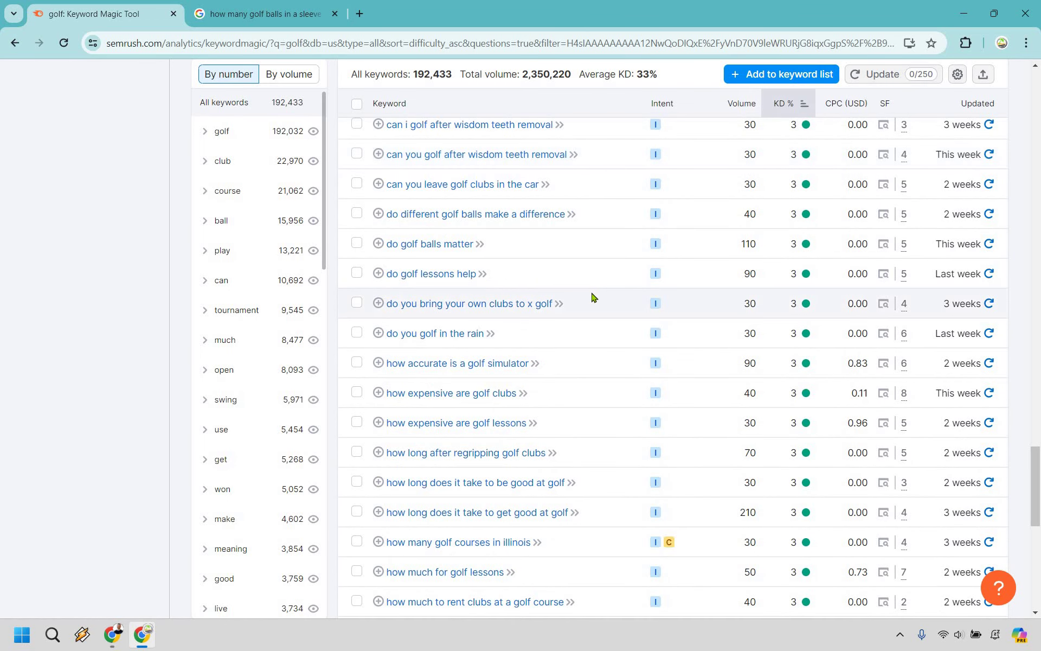
pyautogui.scroll(-3, 593, 297)
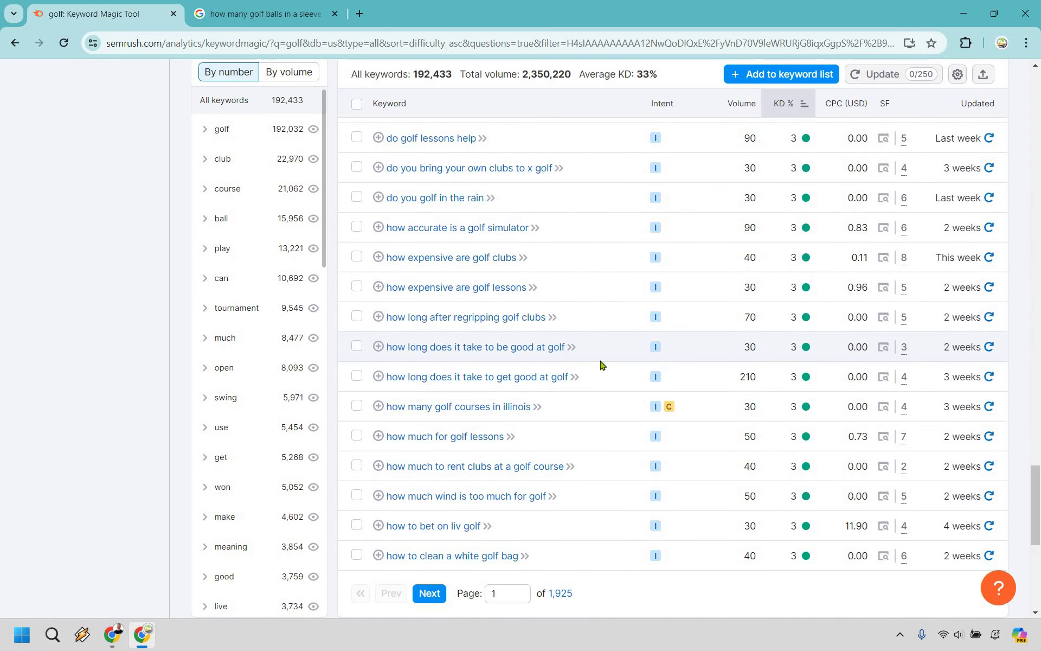
# - Remove the excluded-keyword filter for "golf" and show all keywords instead of only questions
pyautogui.scroll(20, 601, 365)
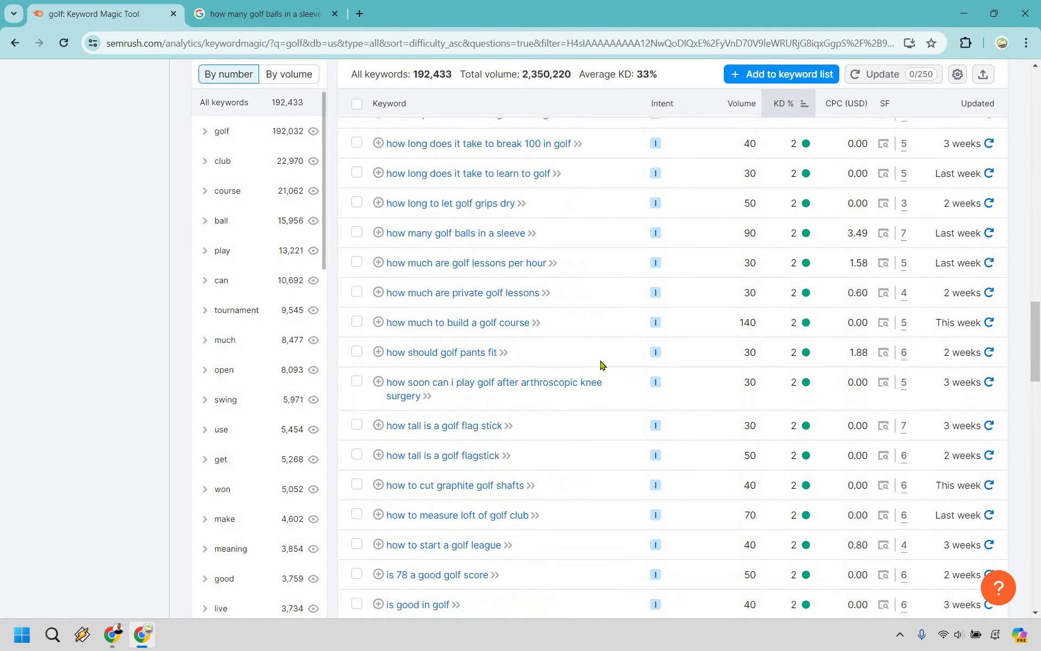
pyautogui.scroll(20, 600, 365)
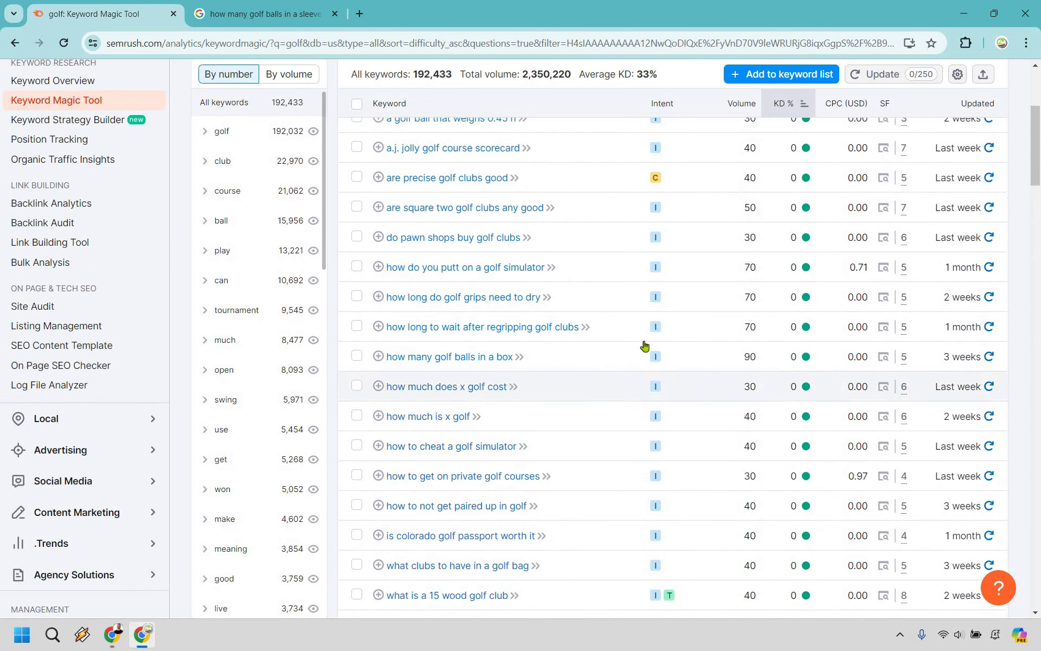
pyautogui.scroll(5, 644, 346)
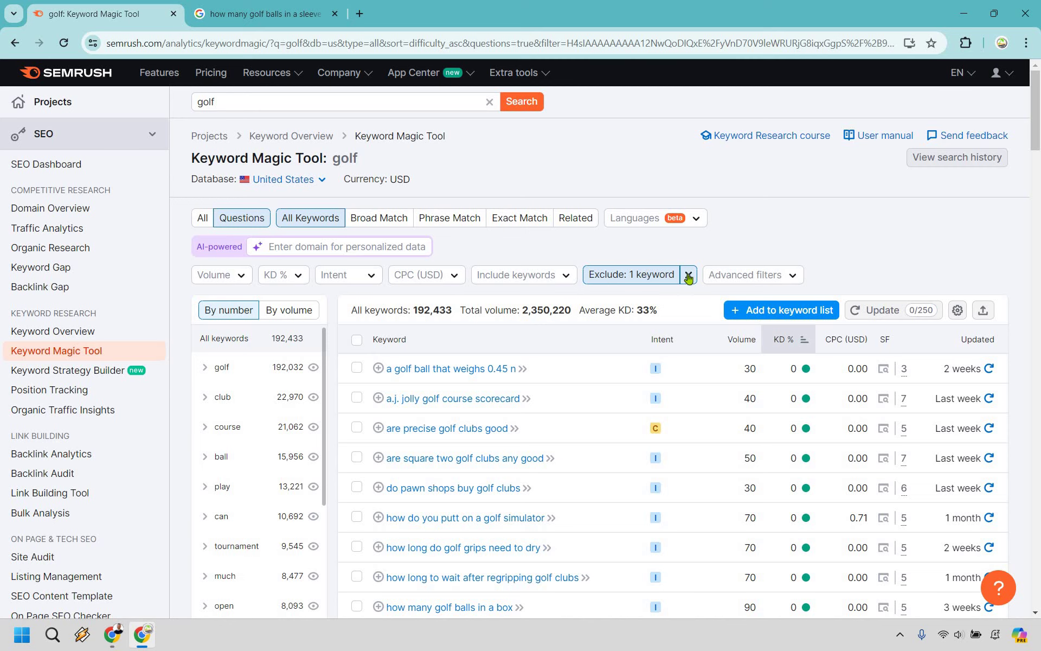
pyautogui.click(201, 220)
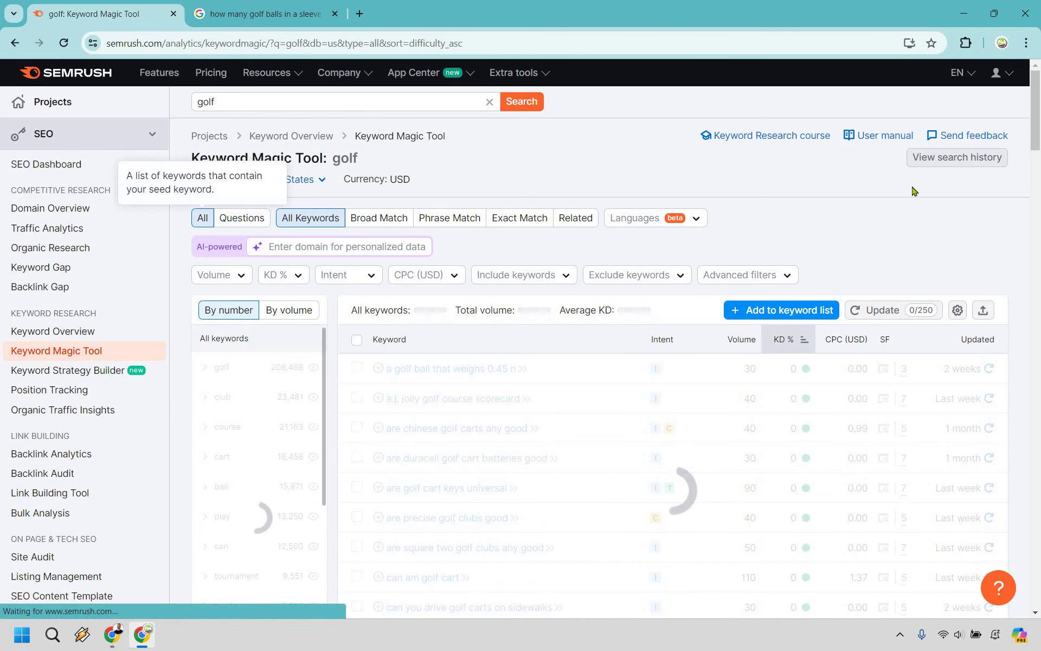